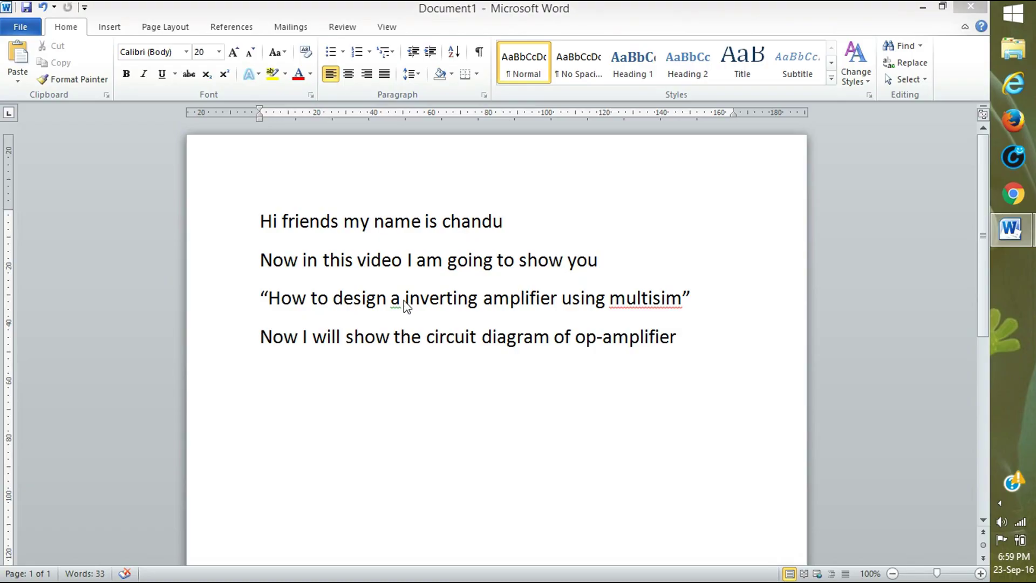
Step: Highlight the phrase 'inverting amplifier using multisim' in the notes document, then clear the selection
{"action": "left_click", "coordinate": [497, 398]}
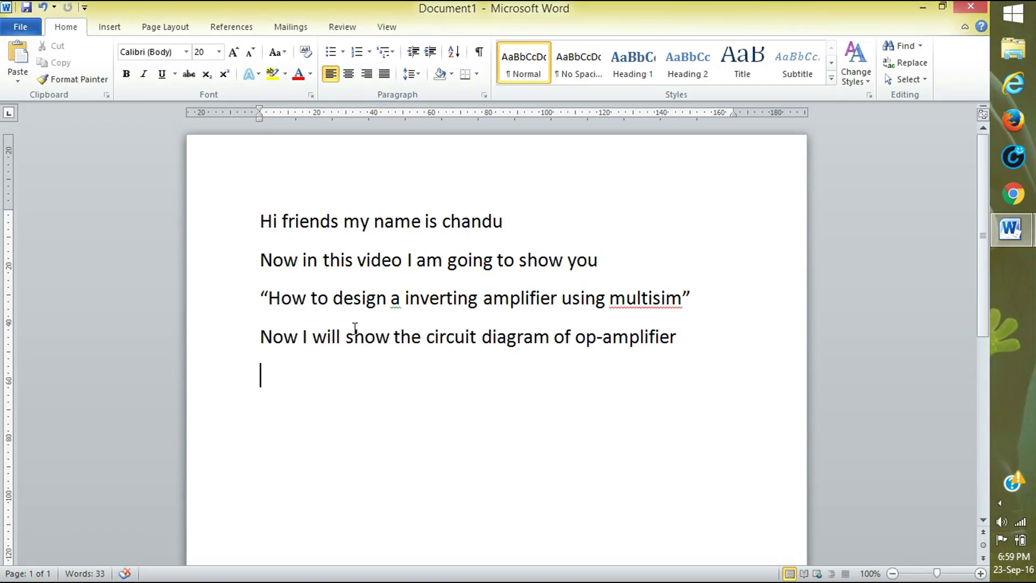
{"action": "left_click_drag", "start_coordinate": [429, 294], "coordinate": [663, 306]}
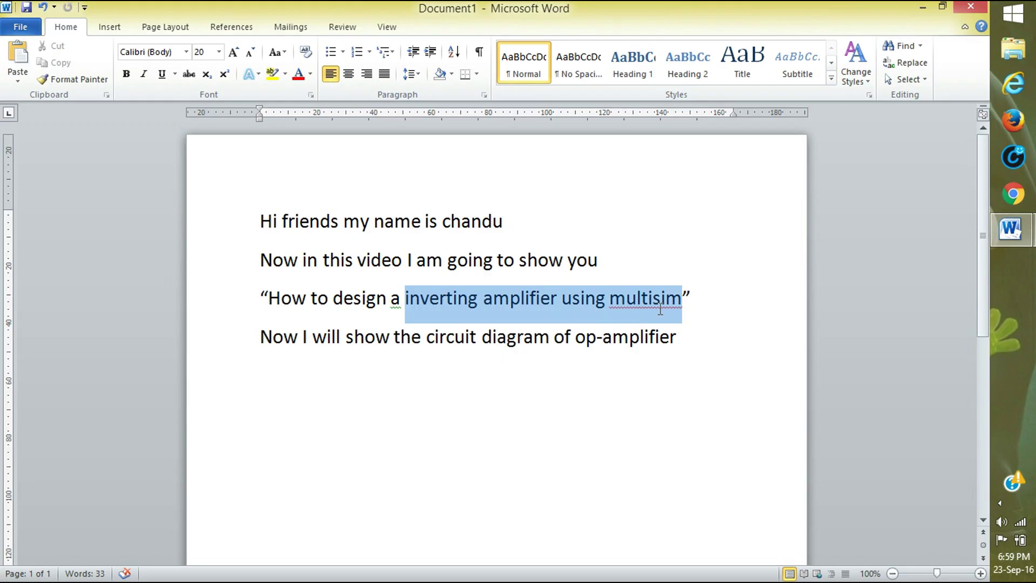
{"action": "left_click", "coordinate": [261, 350]}
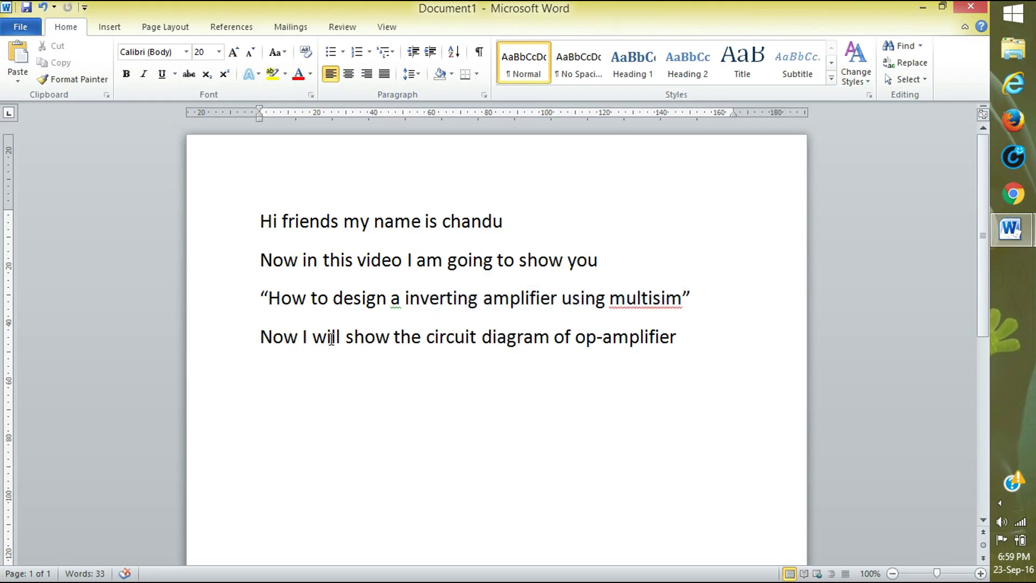
Step: In the Connecting to V document, scroll down to the 741 chip photograph
{"action": "mouse_move", "coordinate": [1011, 229]}
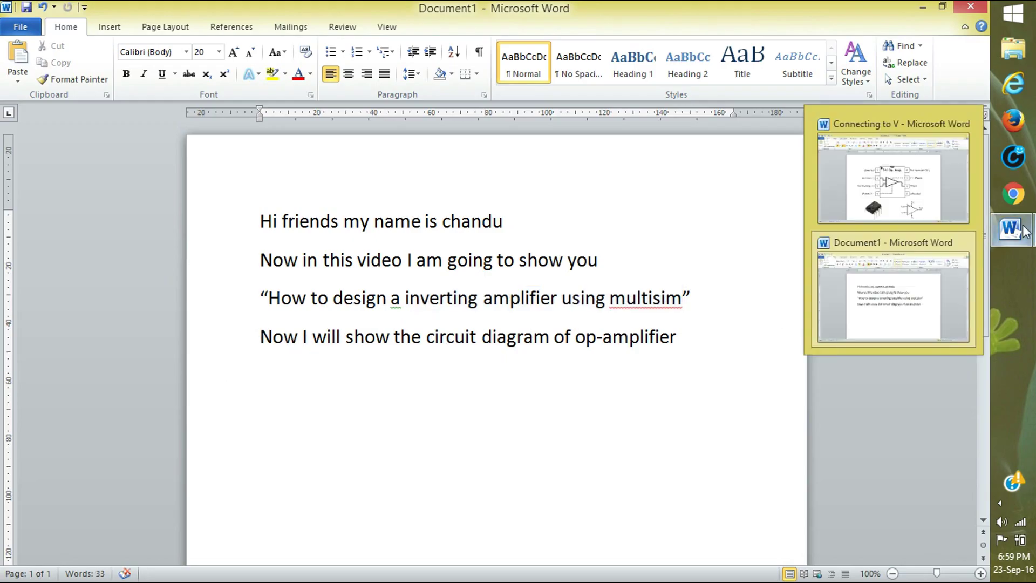
{"action": "left_click", "coordinate": [916, 212]}
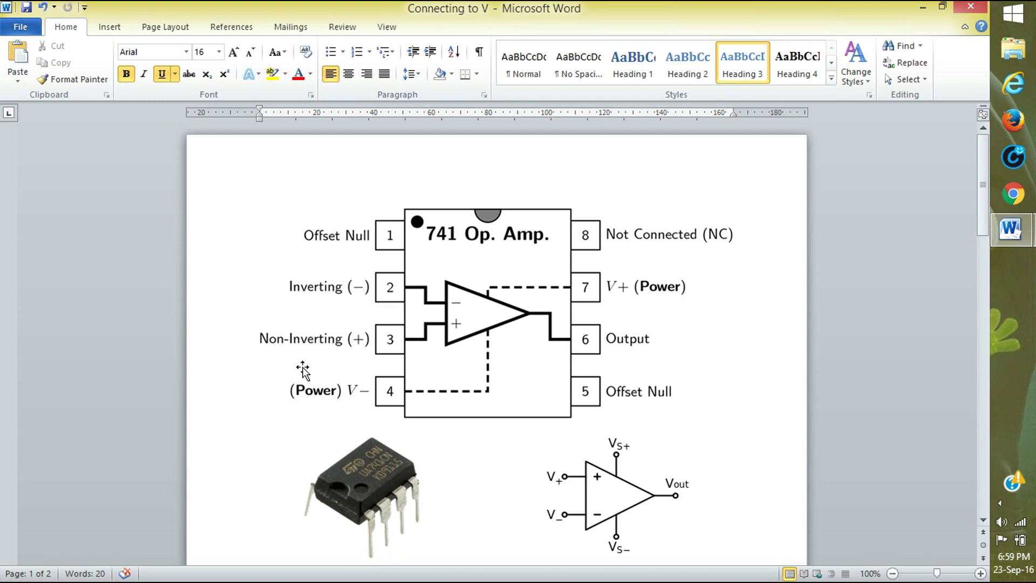
{"action": "scroll", "coordinate": [303, 371], "scroll_direction": "down", "scroll_amount": 1}
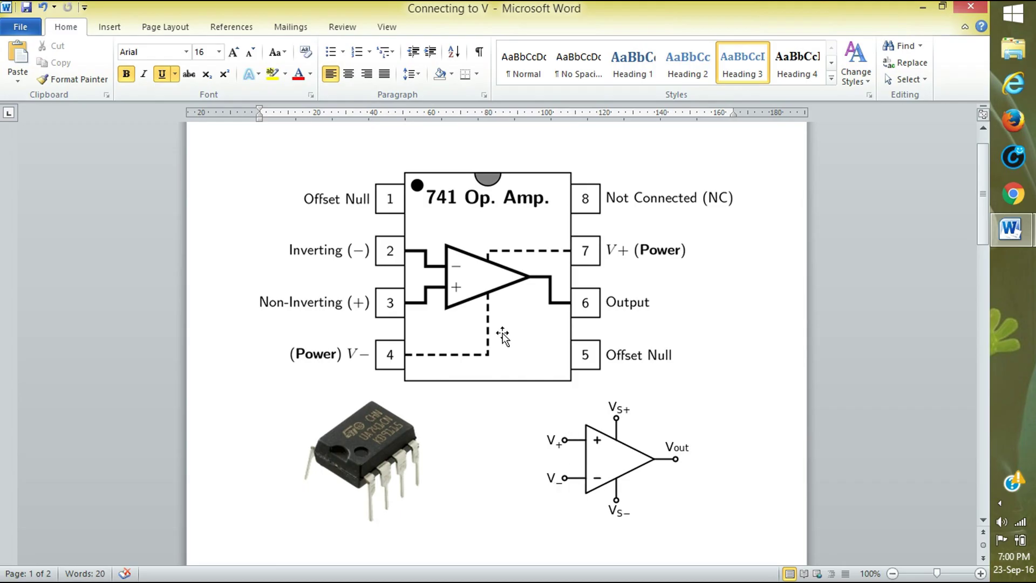
{"action": "scroll", "coordinate": [629, 397], "scroll_direction": "down", "scroll_amount": 3}
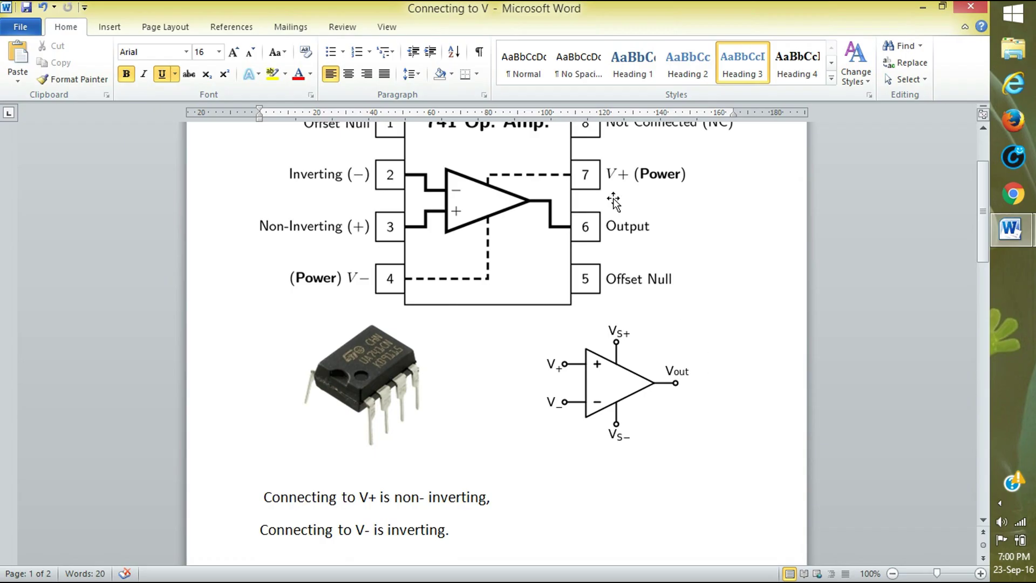
{"action": "left_click", "coordinate": [377, 401]}
{"action": "left_click", "coordinate": [480, 442]}
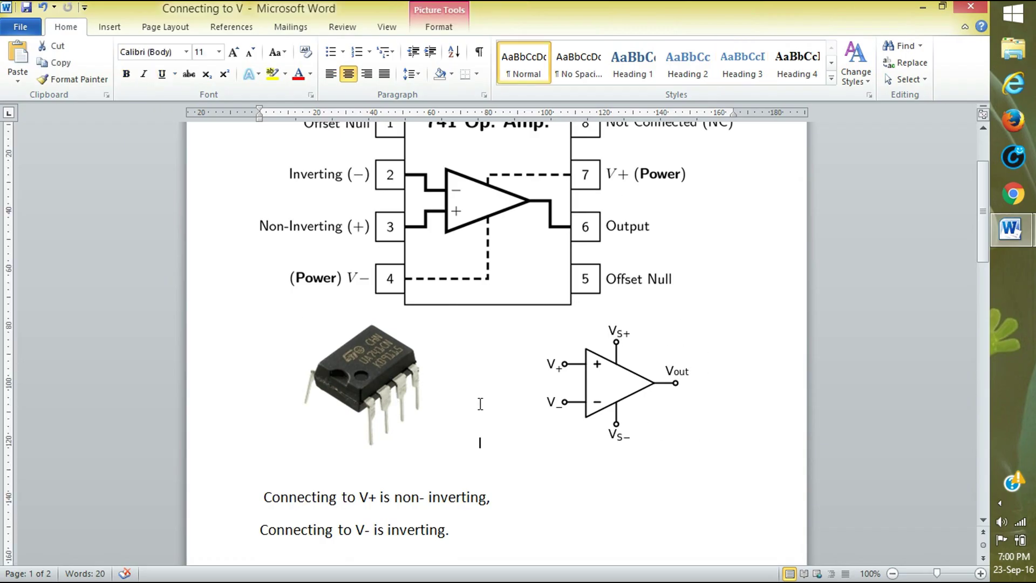
{"action": "scroll", "coordinate": [480, 404], "scroll_direction": "down", "scroll_amount": 1}
{"action": "scroll", "coordinate": [480, 403], "scroll_direction": "down", "scroll_amount": 3}
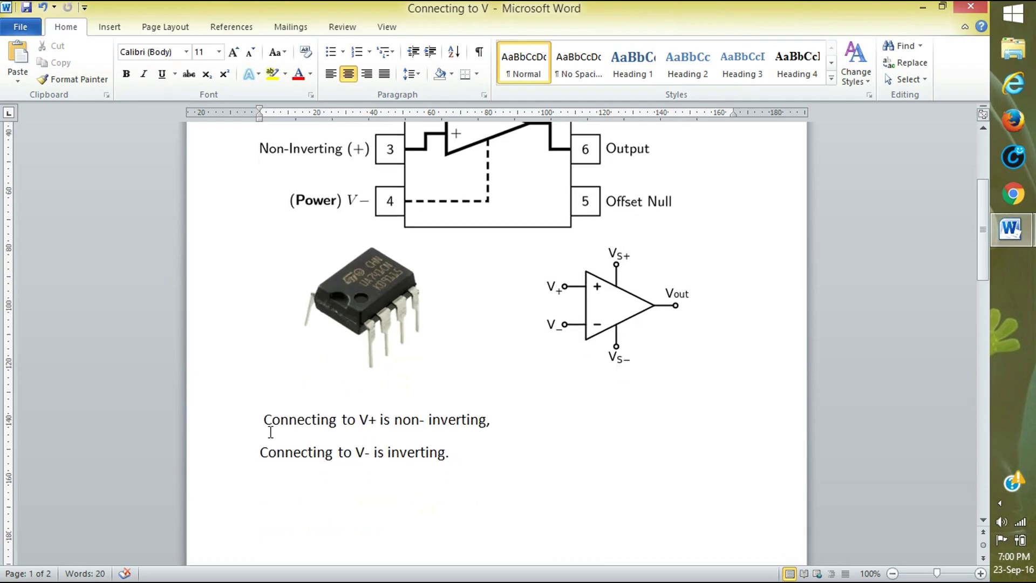
Step: Read the lines explaining that connecting to V- is inverting, then scroll on to the gain formula A=-Rf/Rin
{"action": "triple_click", "coordinate": [297, 424]}
{"action": "left_click_drag", "start_coordinate": [272, 451], "coordinate": [451, 461]}
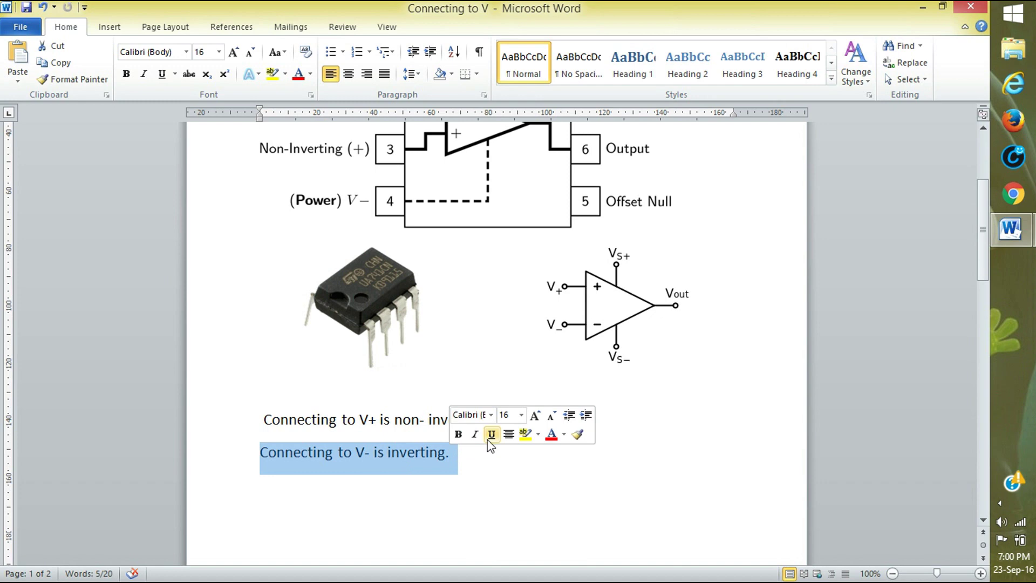
{"action": "left_click", "coordinate": [491, 484]}
{"action": "scroll", "coordinate": [477, 361], "scroll_direction": "up", "scroll_amount": 5}
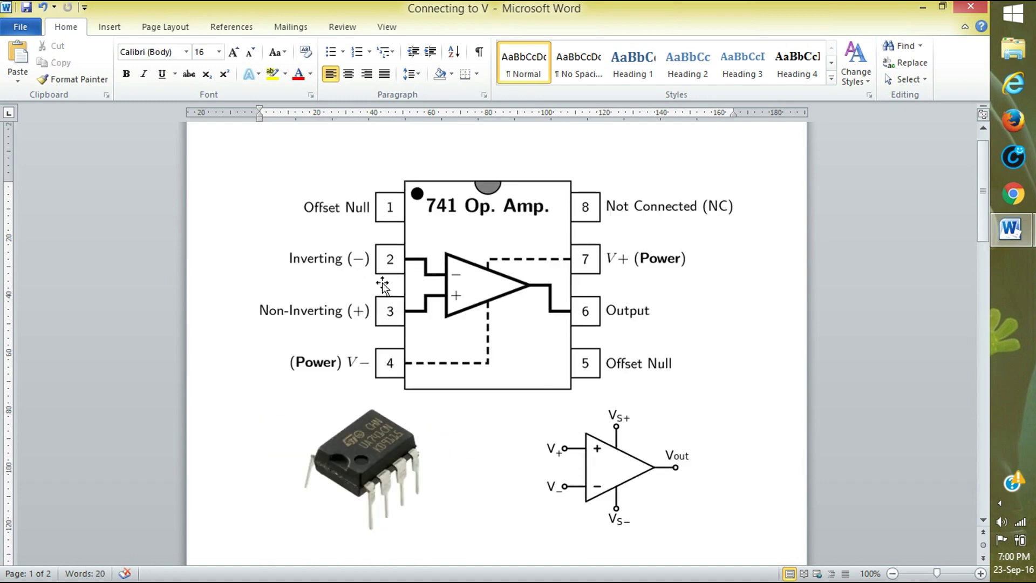
{"action": "scroll", "coordinate": [409, 440], "scroll_direction": "down", "scroll_amount": 15}
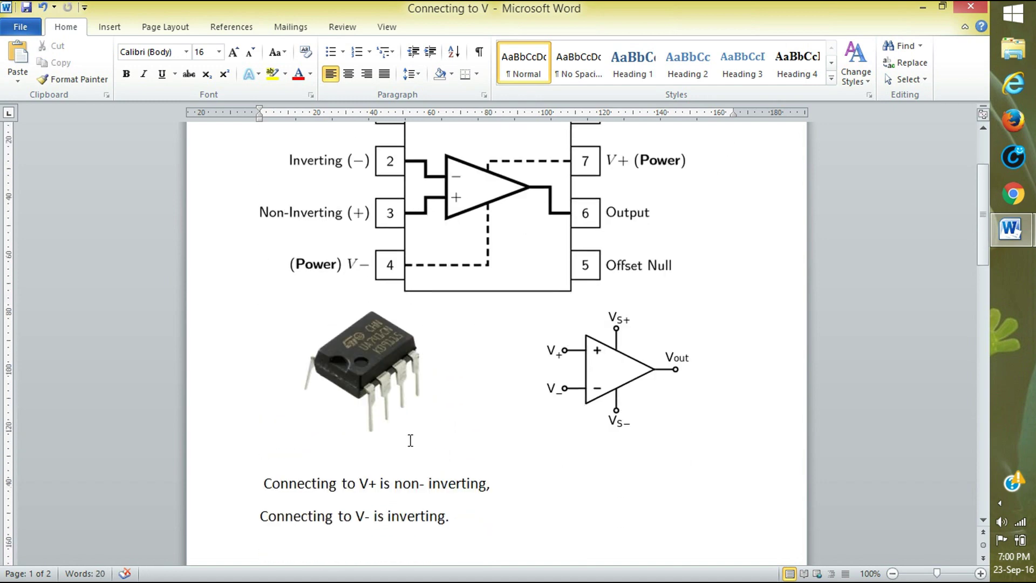
{"action": "scroll", "coordinate": [410, 440], "scroll_direction": "down", "scroll_amount": 5}
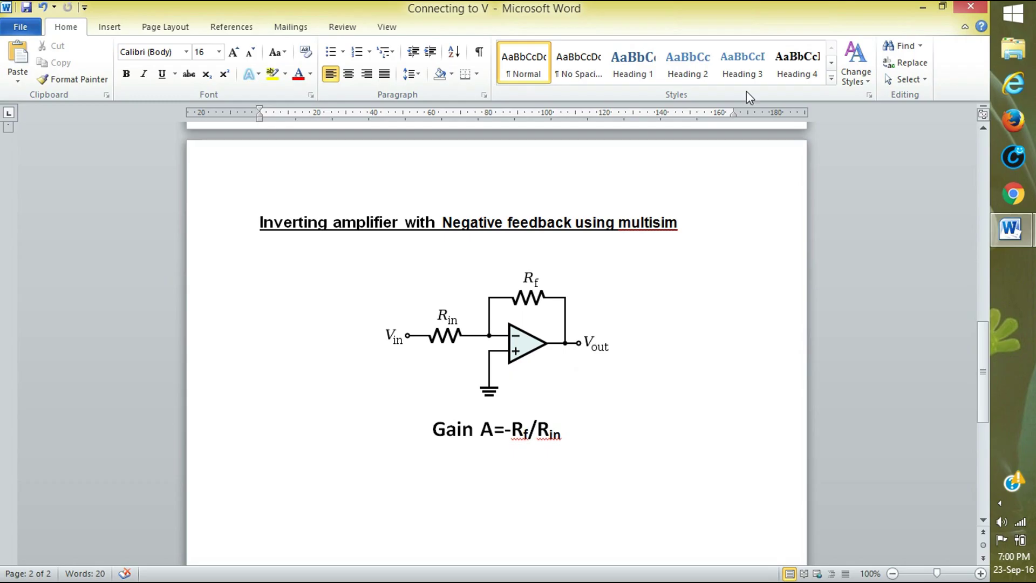
Step: Minimize both Word windows and launch Multisim, declining the evaluation extension
{"action": "left_click", "coordinate": [921, 6]}
{"action": "left_click", "coordinate": [920, 7]}
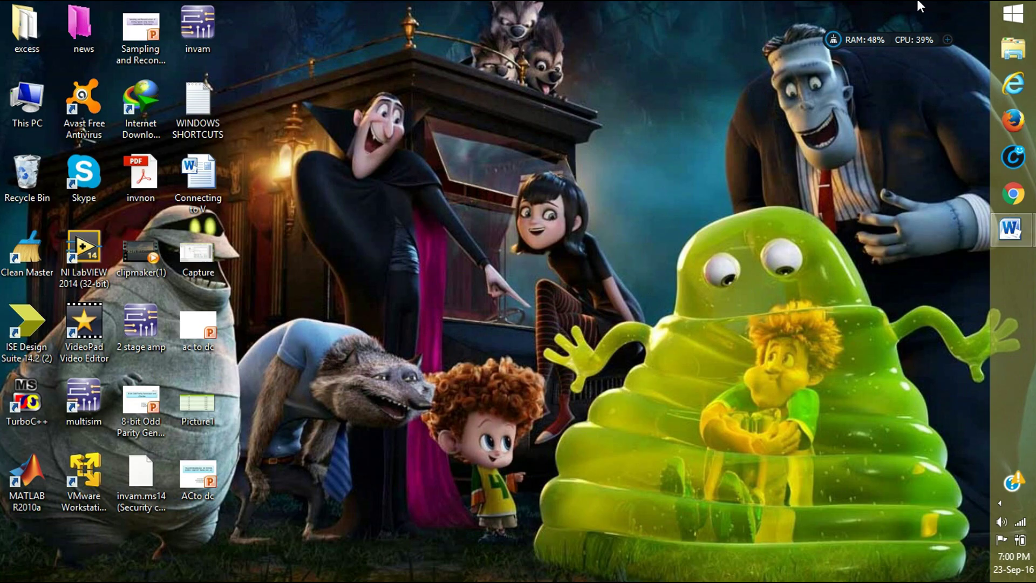
{"action": "double_click", "coordinate": [82, 400]}
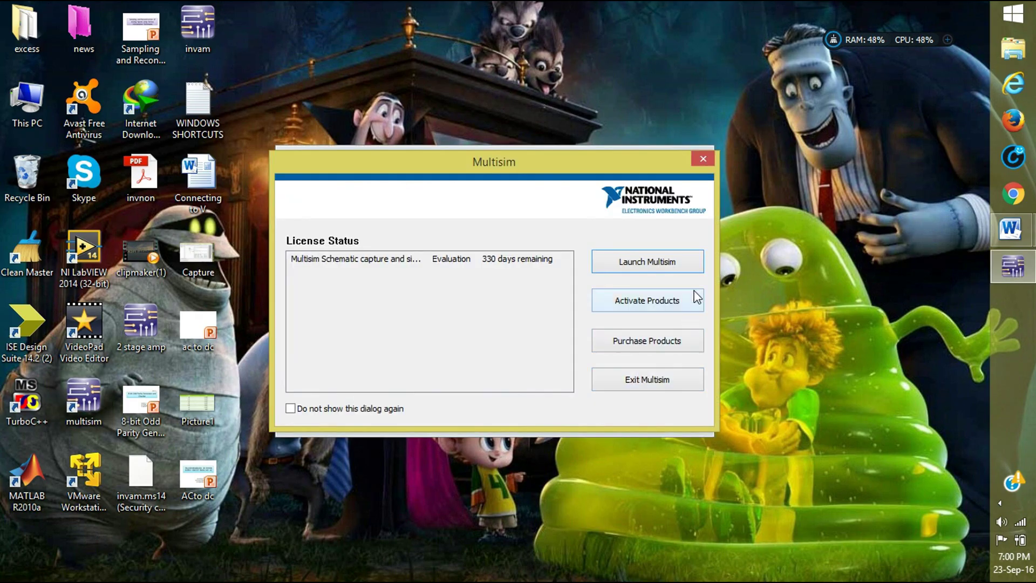
{"action": "left_click", "coordinate": [684, 264]}
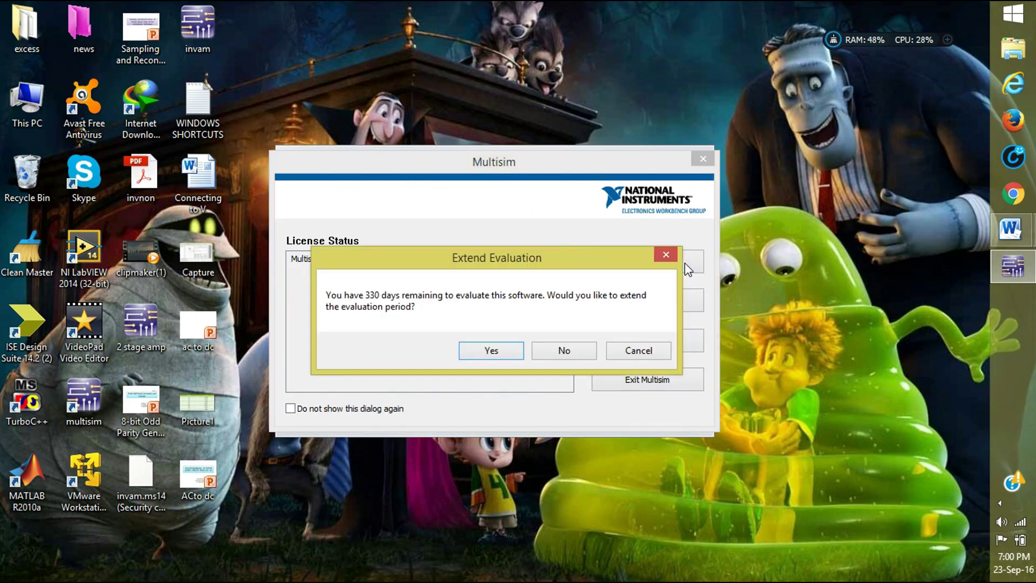
{"action": "left_click", "coordinate": [564, 351]}
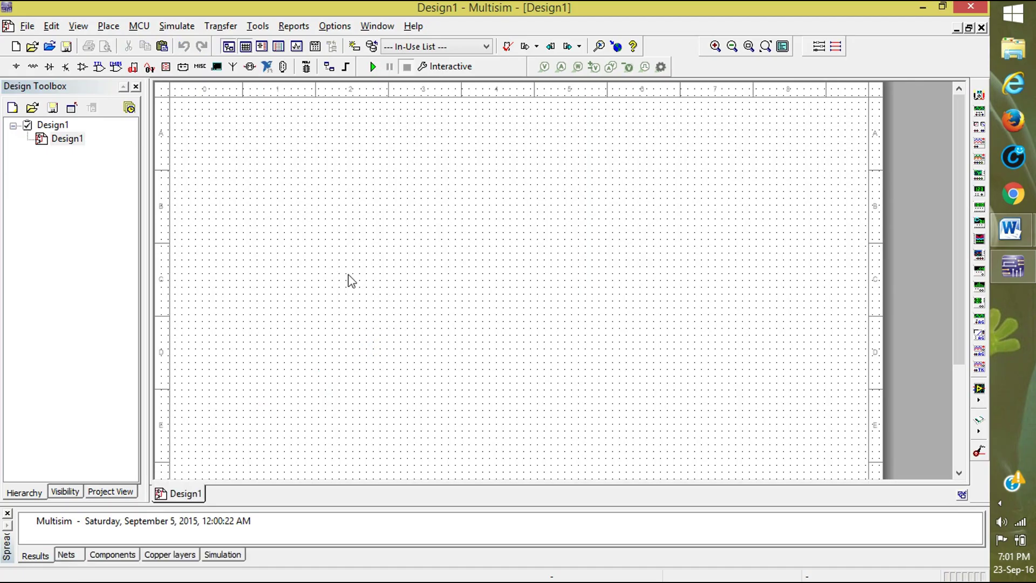
Step: Place a 741 op-amp from the OPAMP family as U1 near the canvas centre
{"action": "right_click", "coordinate": [496, 253]}
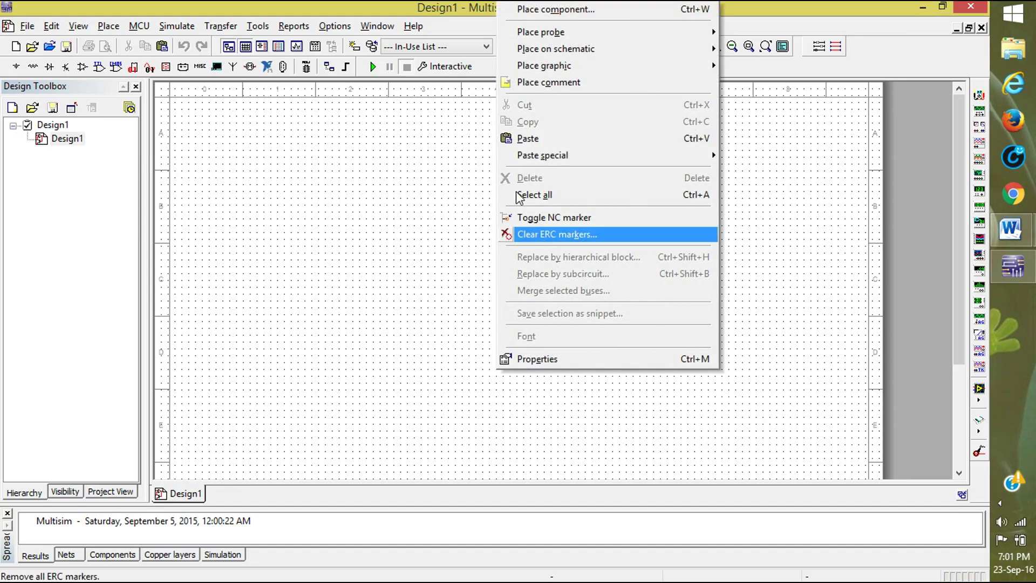
{"action": "left_click", "coordinate": [532, 9]}
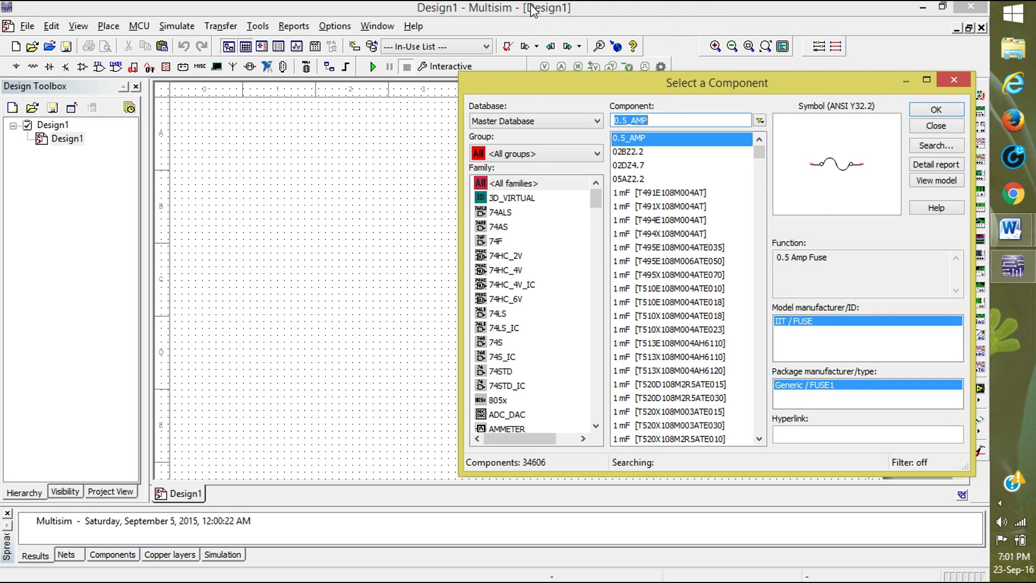
{"action": "left_click", "coordinate": [510, 156]}
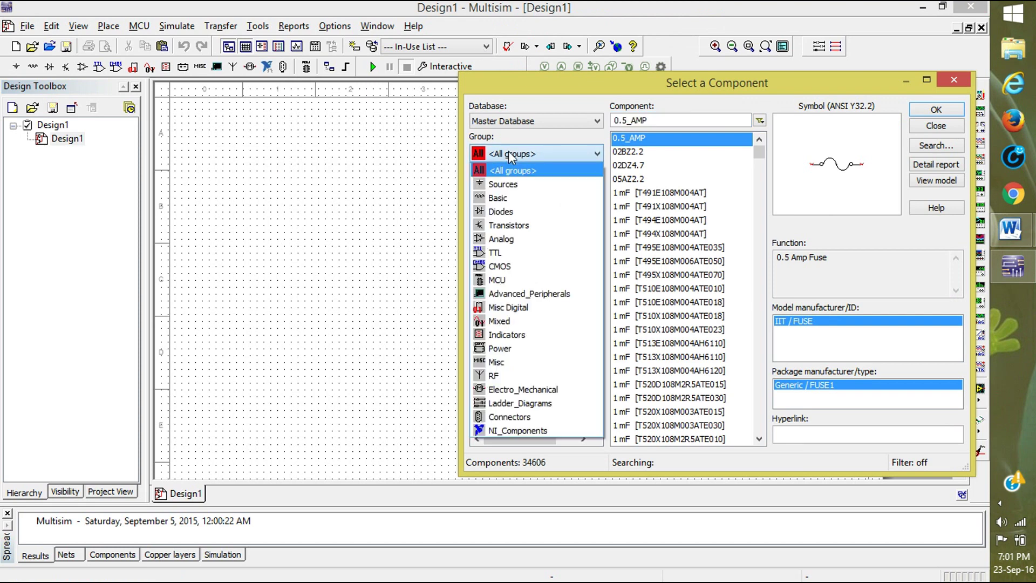
{"action": "left_click", "coordinate": [512, 172]}
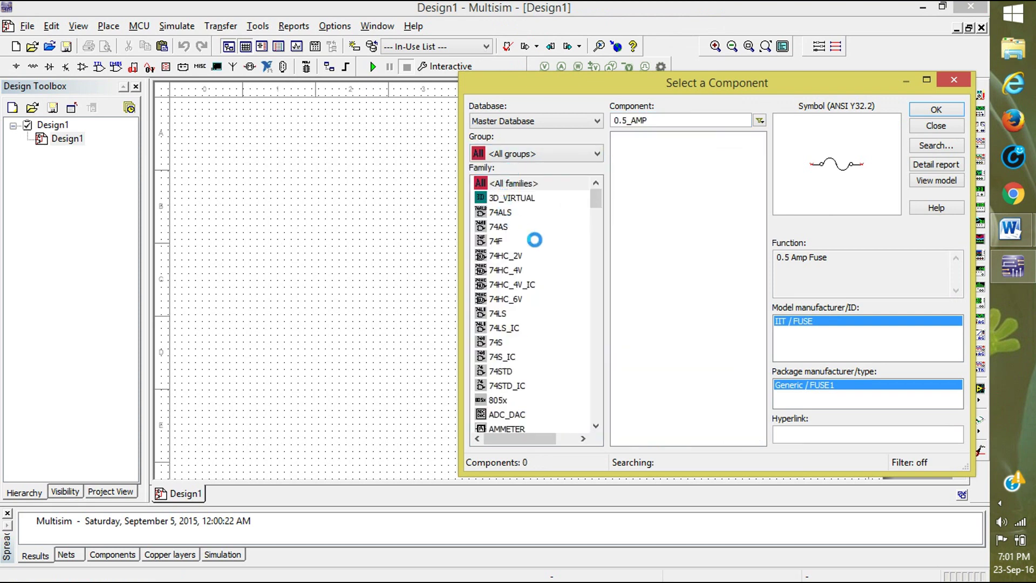
{"action": "scroll", "coordinate": [514, 348], "scroll_direction": "down", "scroll_amount": 10}
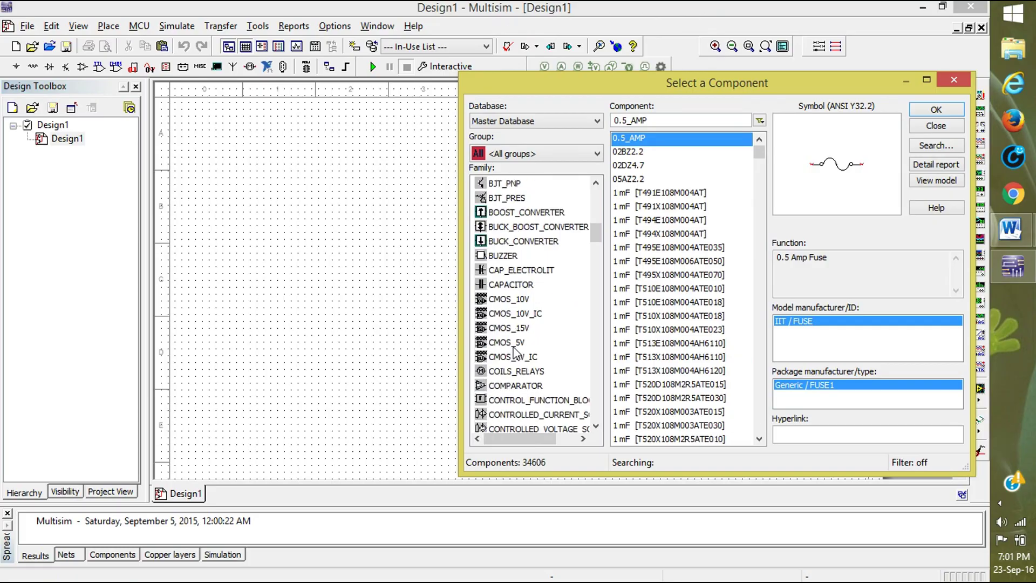
{"action": "left_click_drag", "start_coordinate": [596, 231], "coordinate": [598, 312]}
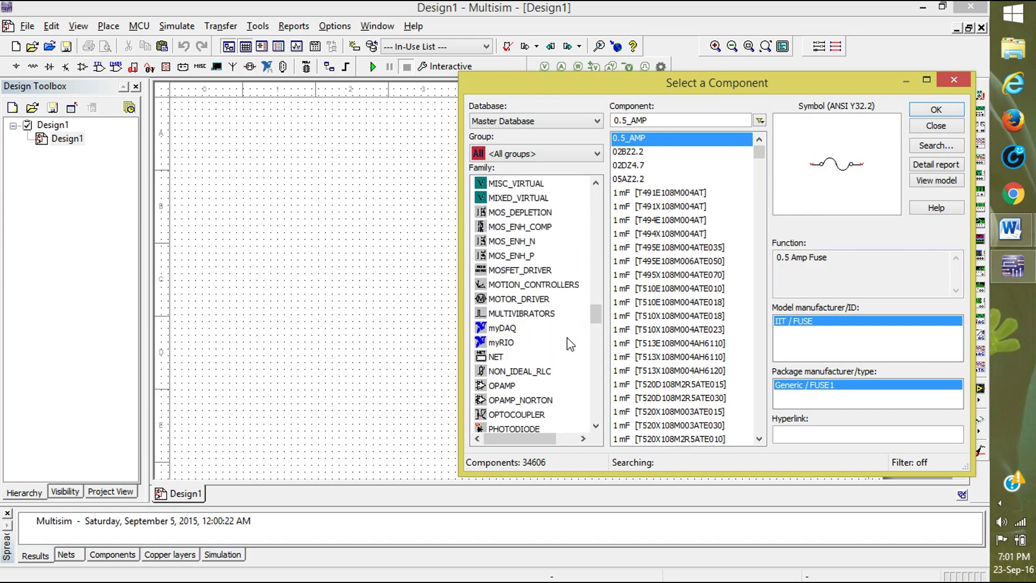
{"action": "left_click", "coordinate": [512, 387]}
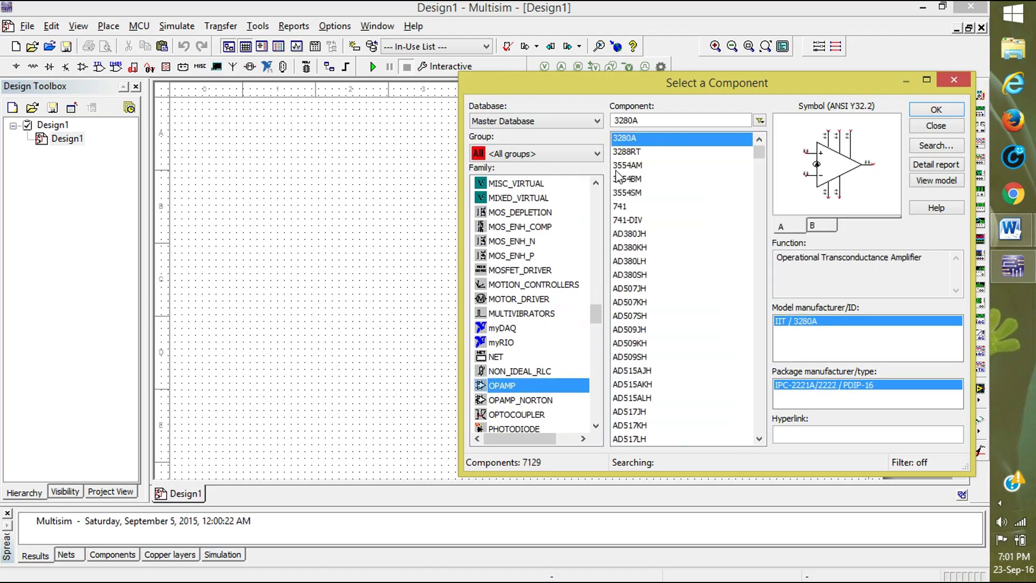
{"action": "left_click", "coordinate": [621, 208]}
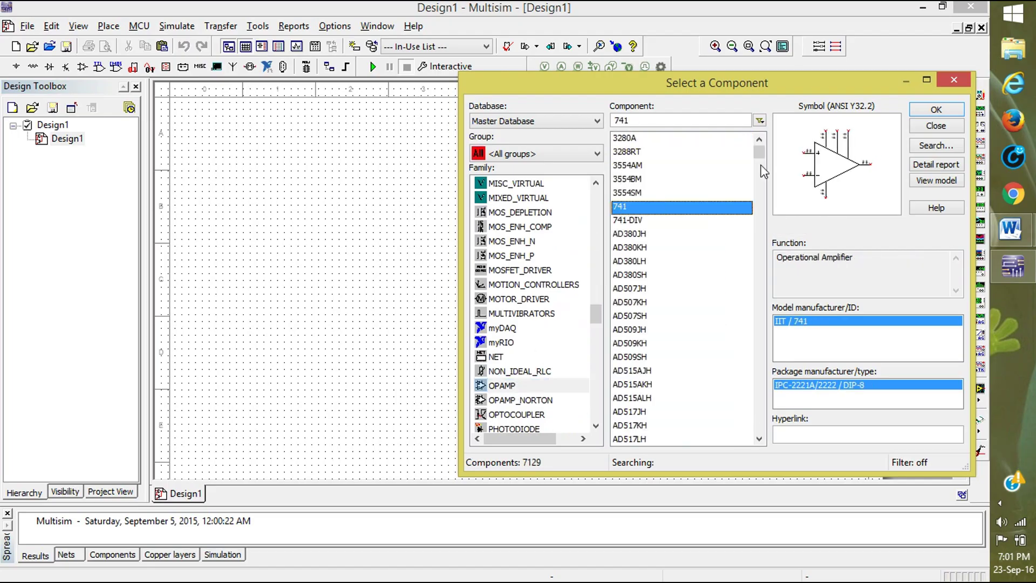
{"action": "left_click", "coordinate": [935, 109]}
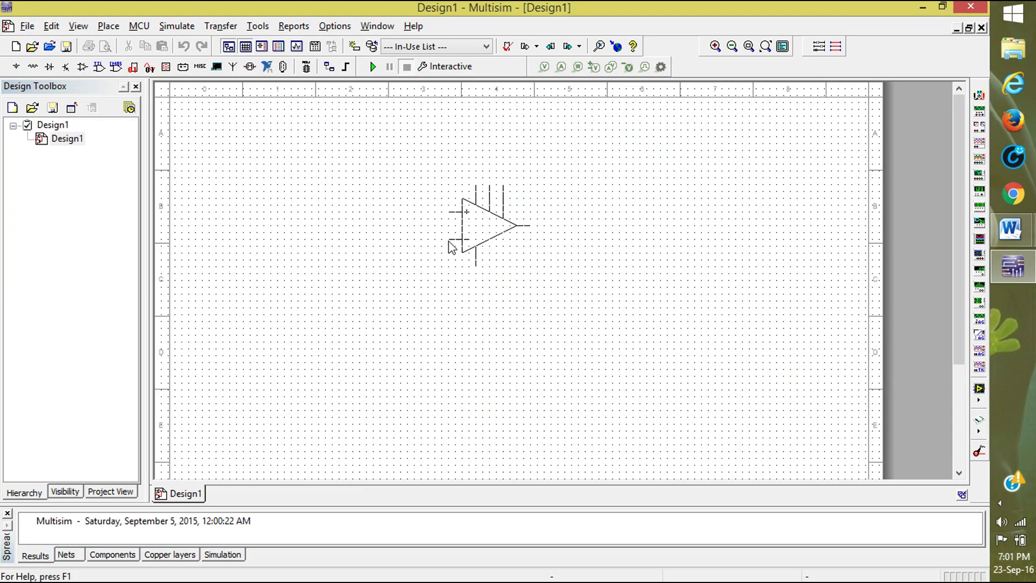
{"action": "left_click", "coordinate": [448, 260]}
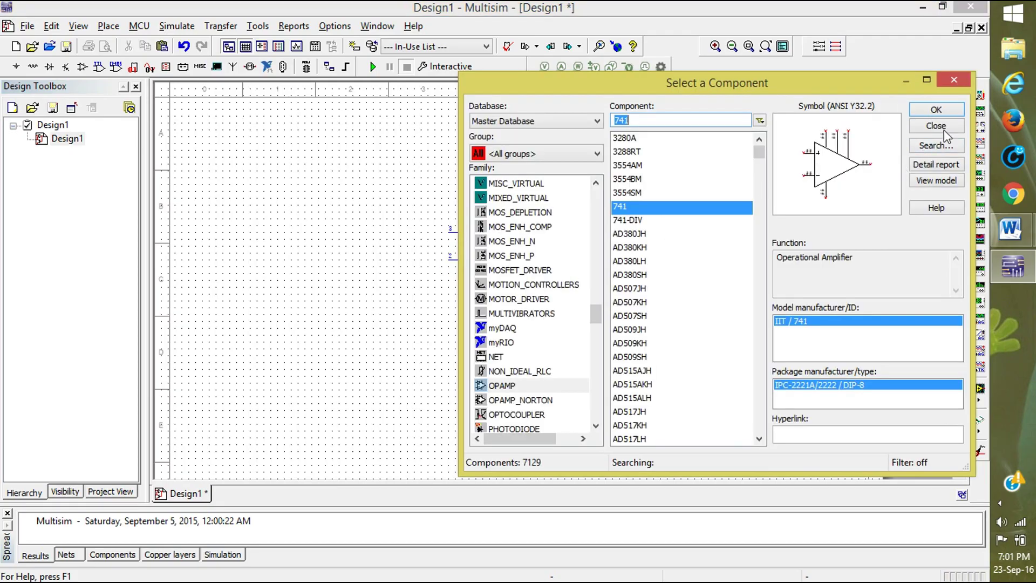
{"action": "left_click", "coordinate": [936, 125]}
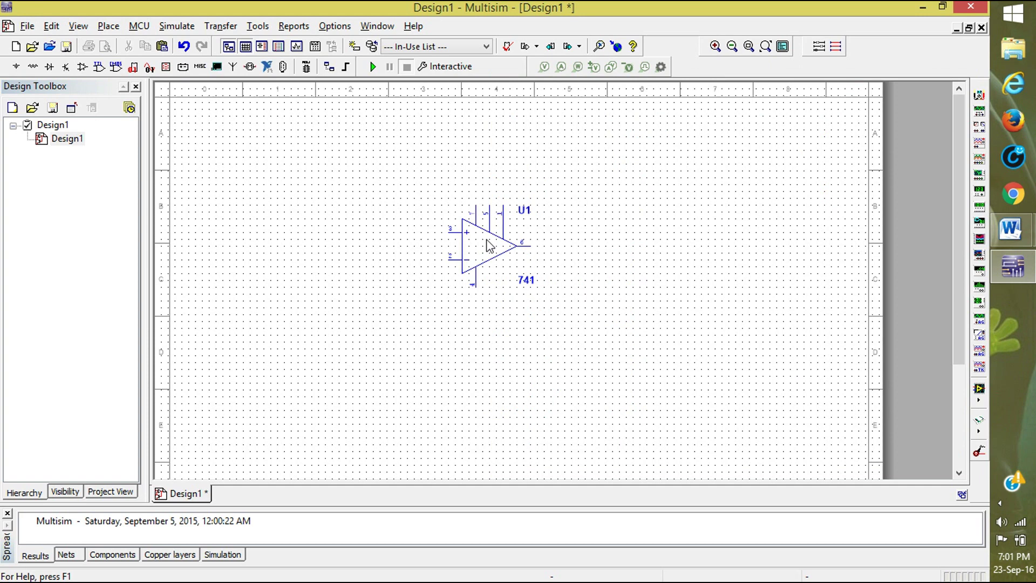
{"action": "left_click_drag", "start_coordinate": [489, 246], "coordinate": [482, 259]}
{"action": "left_click", "coordinate": [341, 272]}
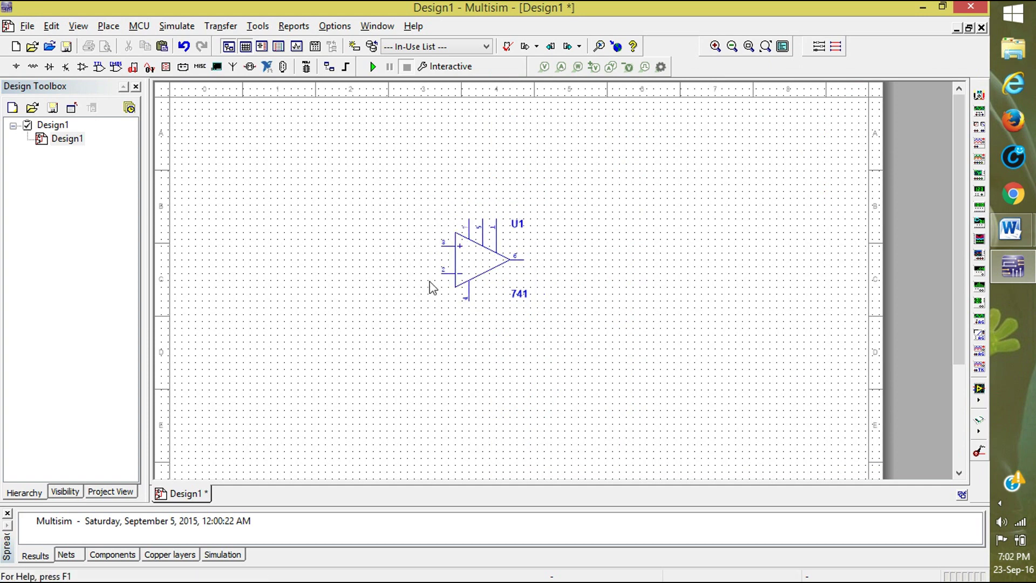
{"action": "key", "text": "F11"}
Step: Review the inverting amplifier diagram in the Connecting to V document, then return to Multisim
{"action": "mouse_move", "coordinate": [1025, 239]}
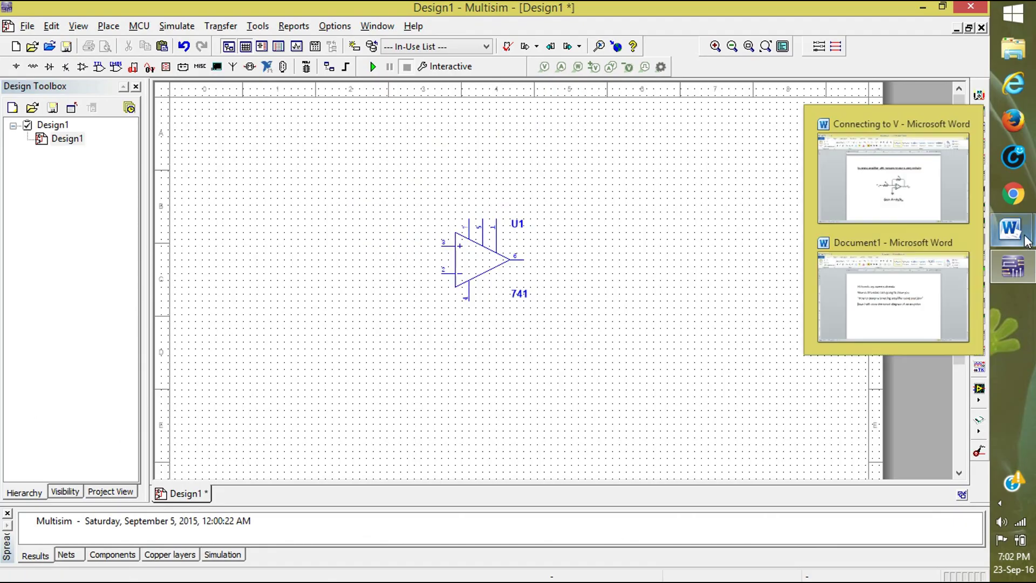
{"action": "left_click", "coordinate": [906, 170]}
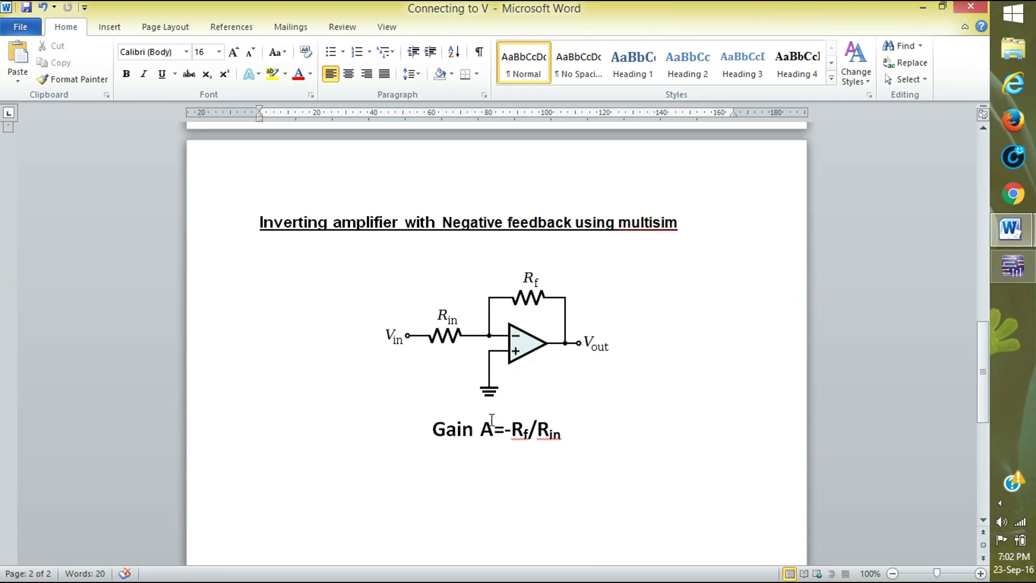
{"action": "key", "text": "alt+Tab"}
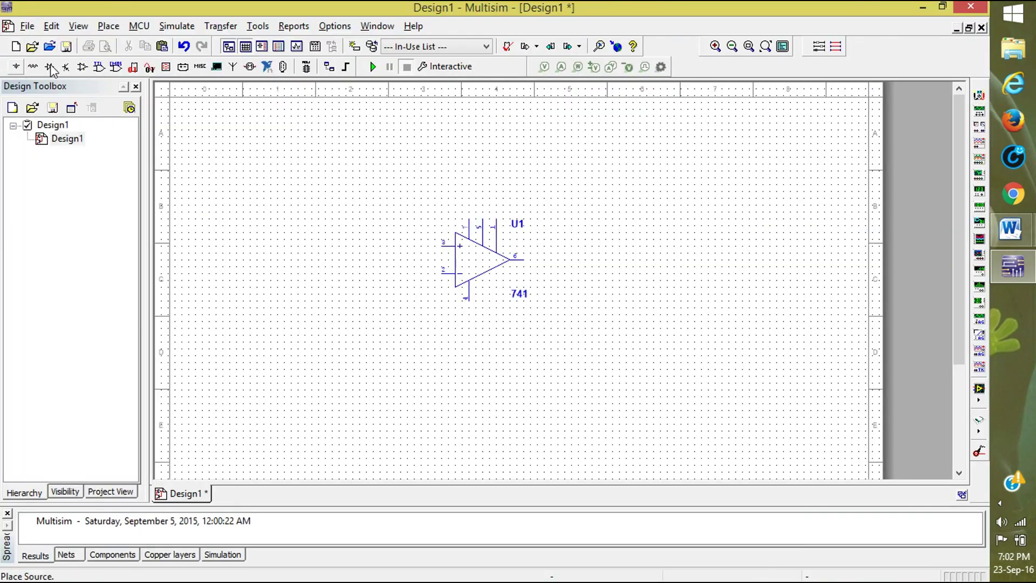
Step: Place a rotated GROUND symbol from the Sources group below and left of the op-amp
{"action": "right_click", "coordinate": [306, 162]}
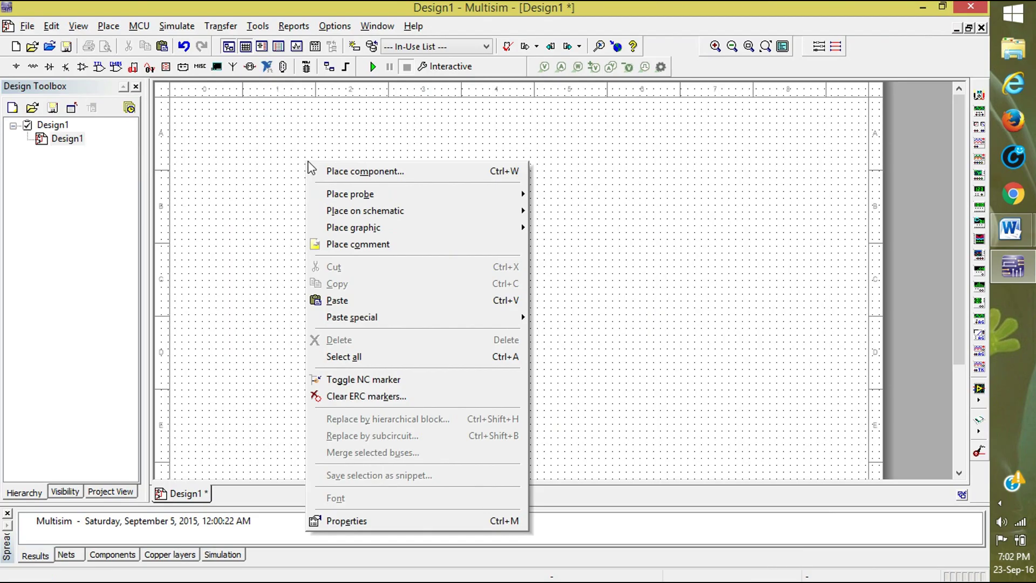
{"action": "left_click", "coordinate": [390, 172]}
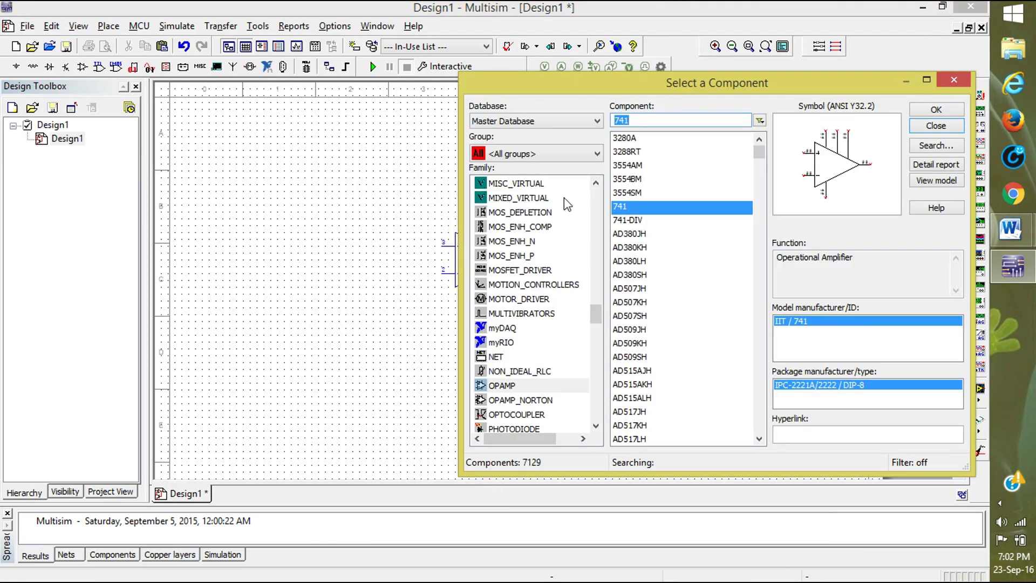
{"action": "left_click", "coordinate": [556, 153]}
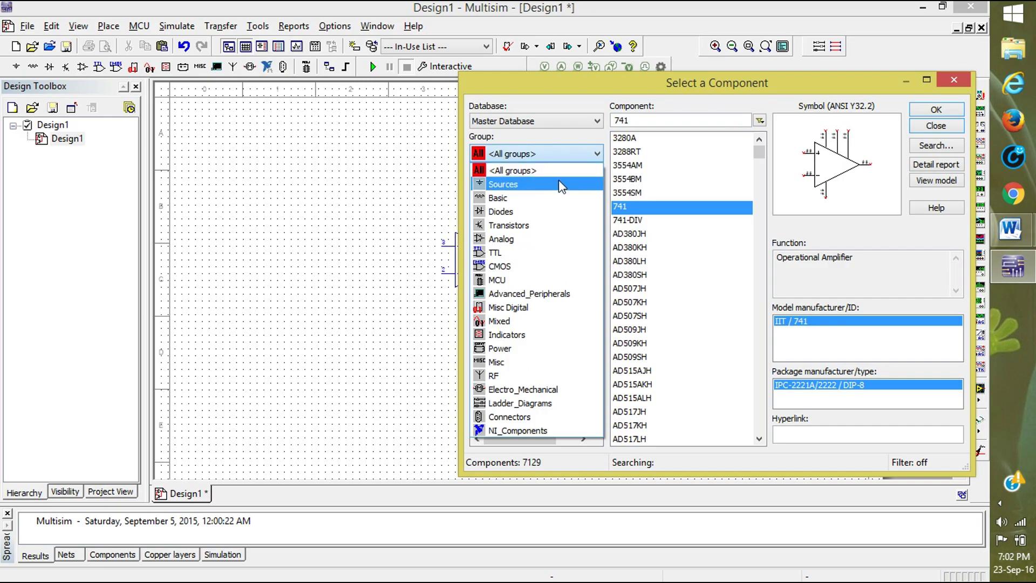
{"action": "left_click", "coordinate": [559, 180]}
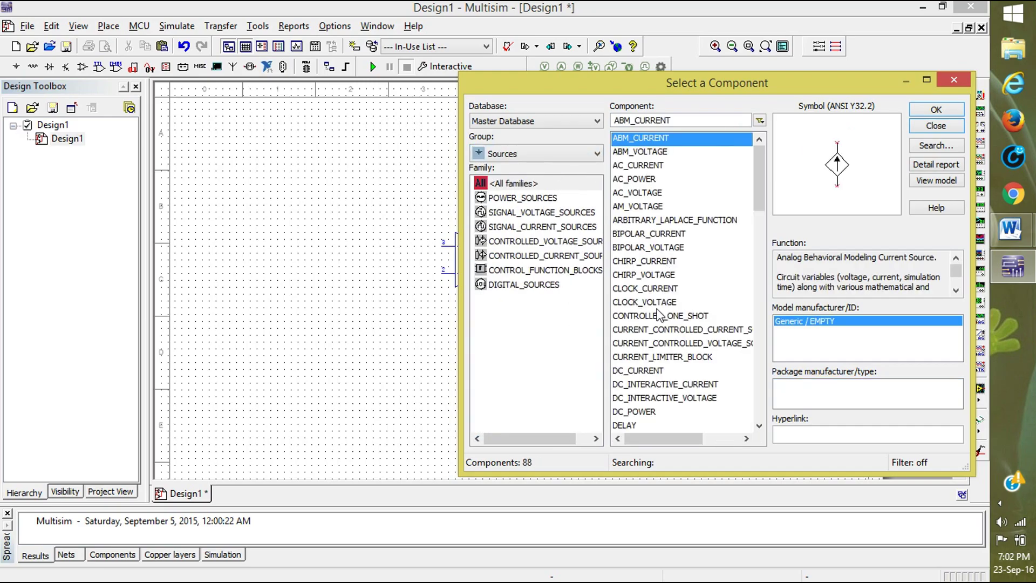
{"action": "left_click_drag", "start_coordinate": [754, 193], "coordinate": [763, 281]}
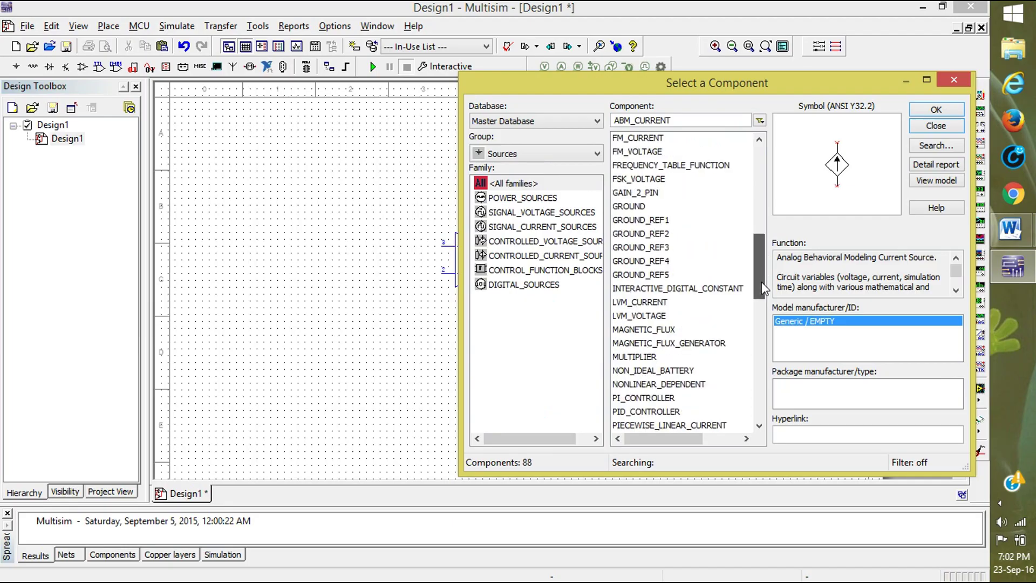
{"action": "left_click", "coordinate": [626, 208]}
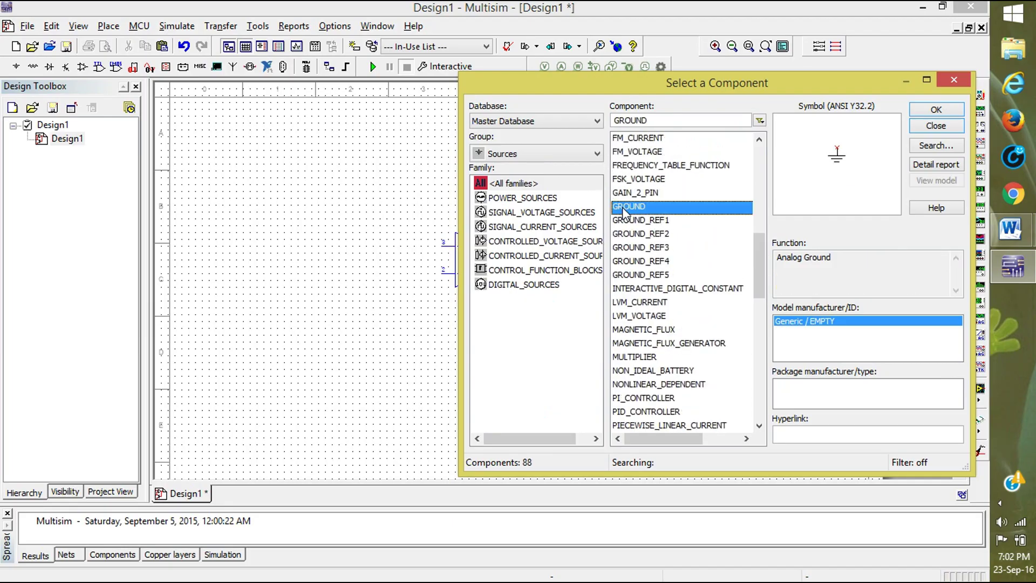
{"action": "left_click", "coordinate": [927, 109]}
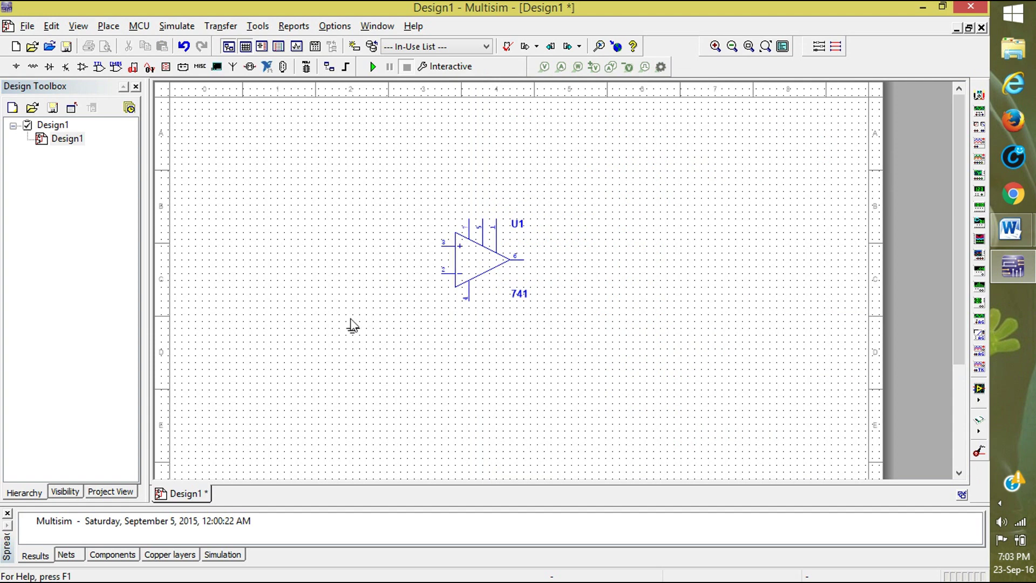
{"action": "key", "text": "ctrl+r"}
{"action": "left_click", "coordinate": [376, 371]}
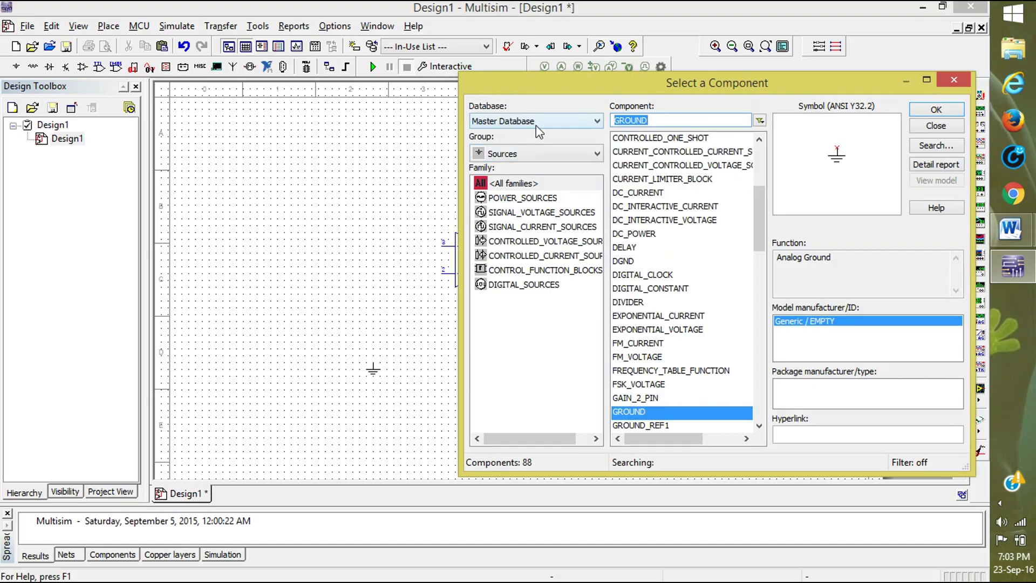
{"action": "left_click", "coordinate": [543, 154]}
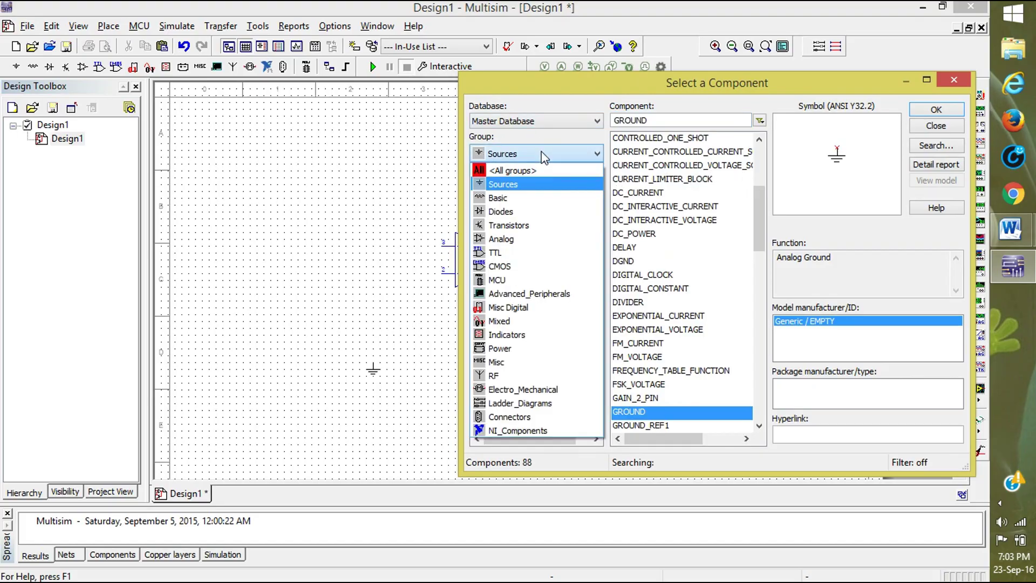
Step: Place two 1k resistors from the Basic group: R1 left of the op-amp, R2 below it
{"action": "left_click", "coordinate": [539, 201]}
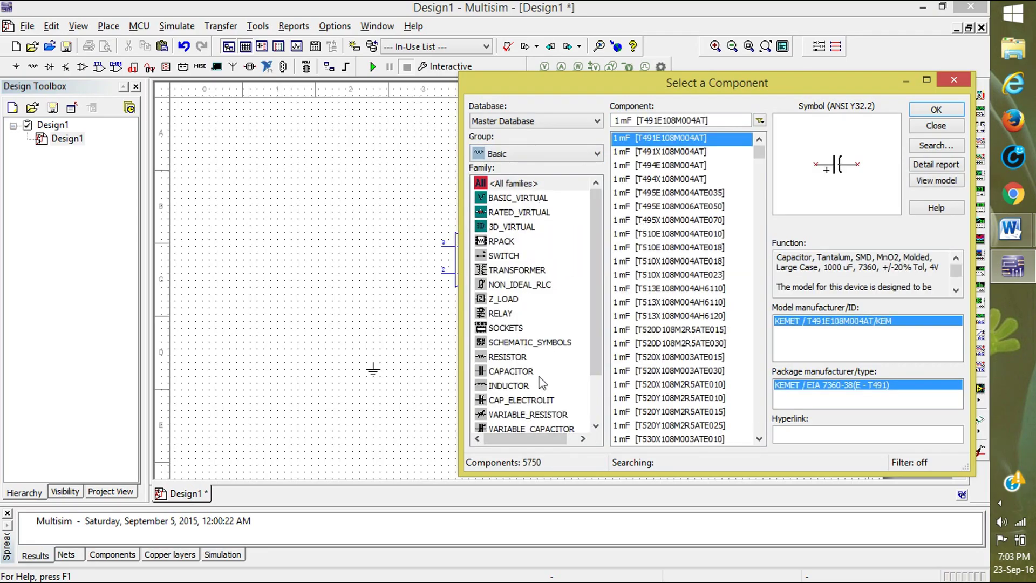
{"action": "left_click", "coordinate": [495, 358]}
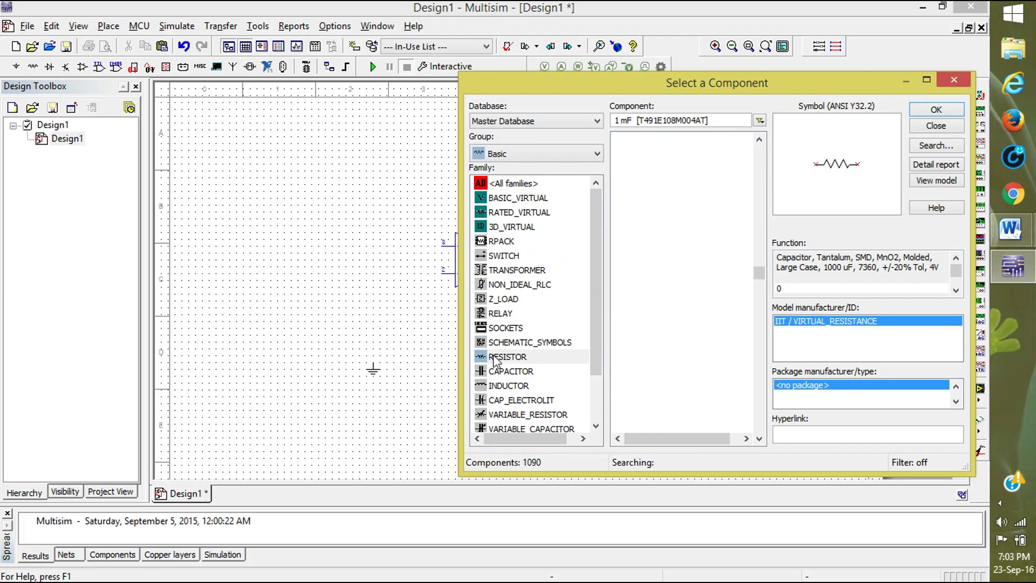
{"action": "left_click", "coordinate": [933, 111]}
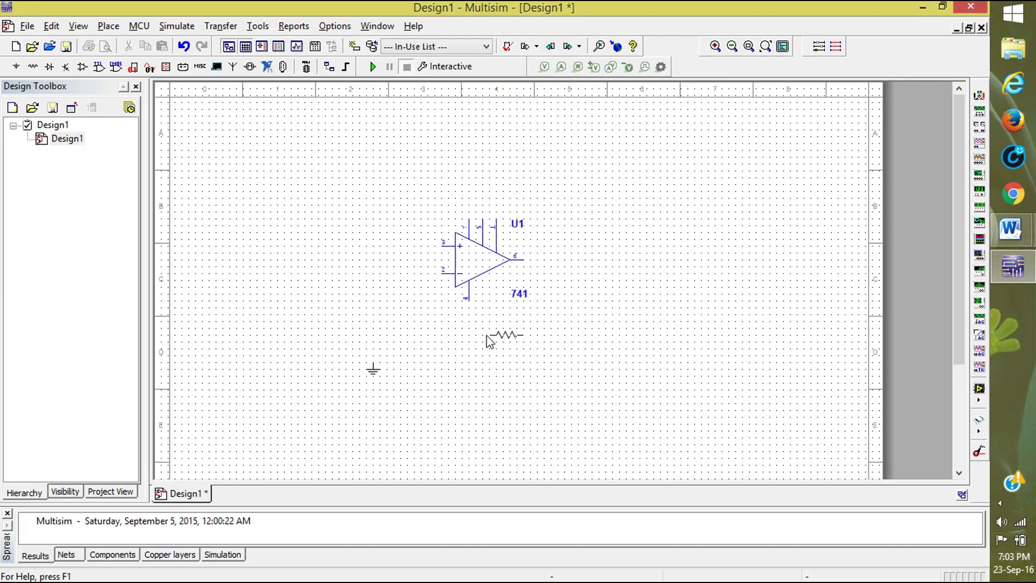
{"action": "left_click", "coordinate": [358, 274]}
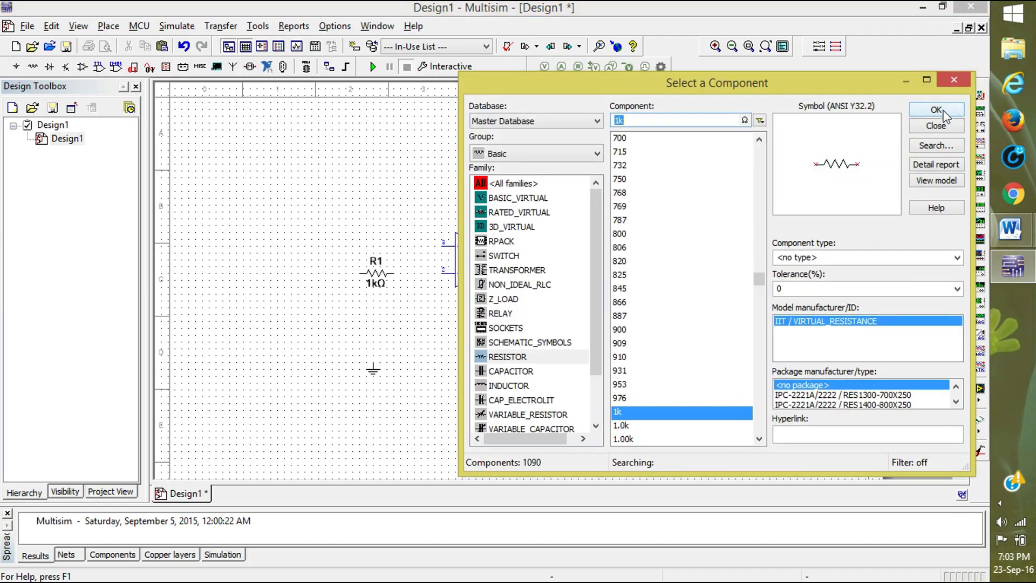
{"action": "left_click", "coordinate": [949, 119]}
{"action": "key", "text": "ctrl+v"}
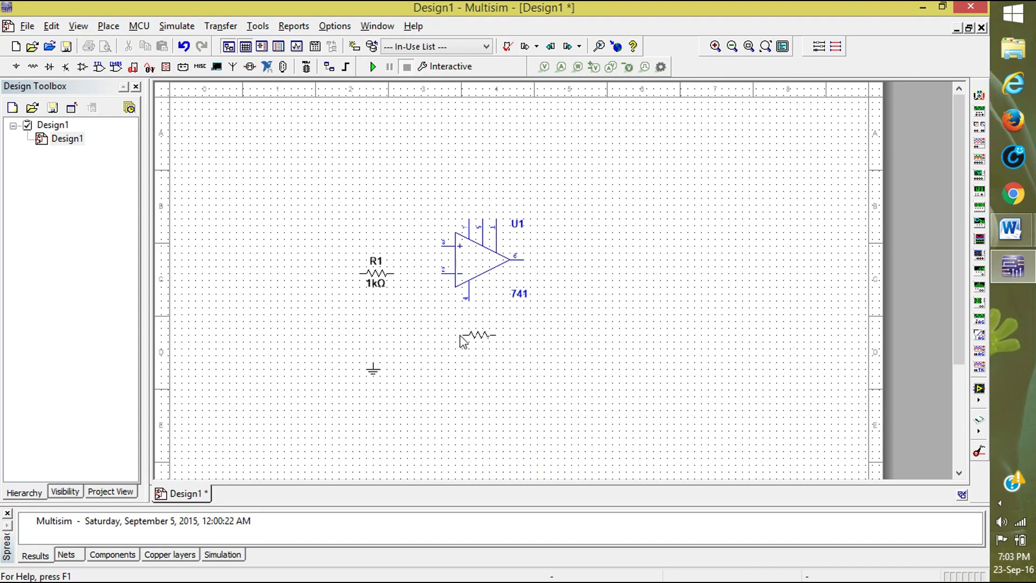
{"action": "left_click", "coordinate": [463, 341]}
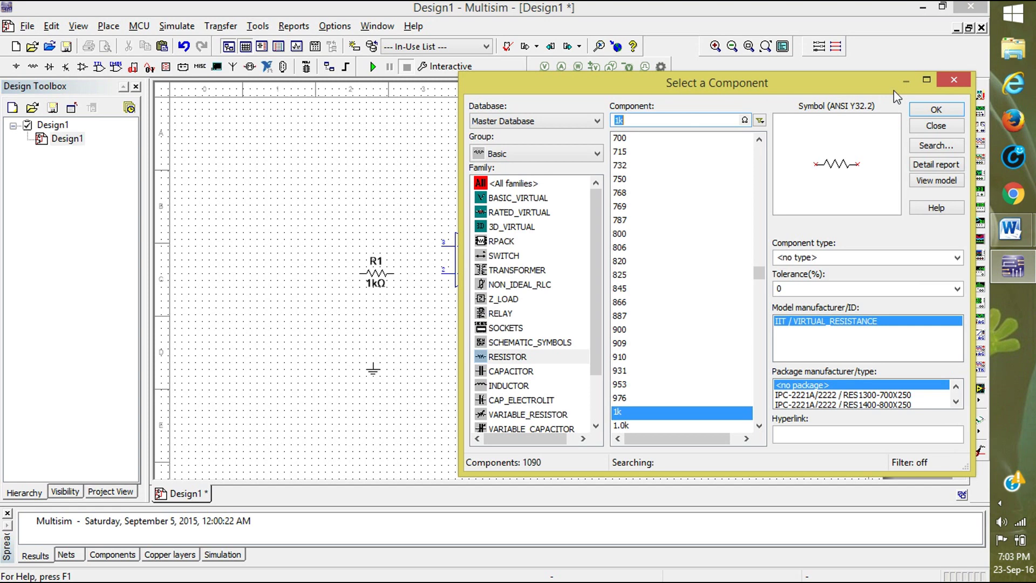
{"action": "left_click", "coordinate": [937, 126]}
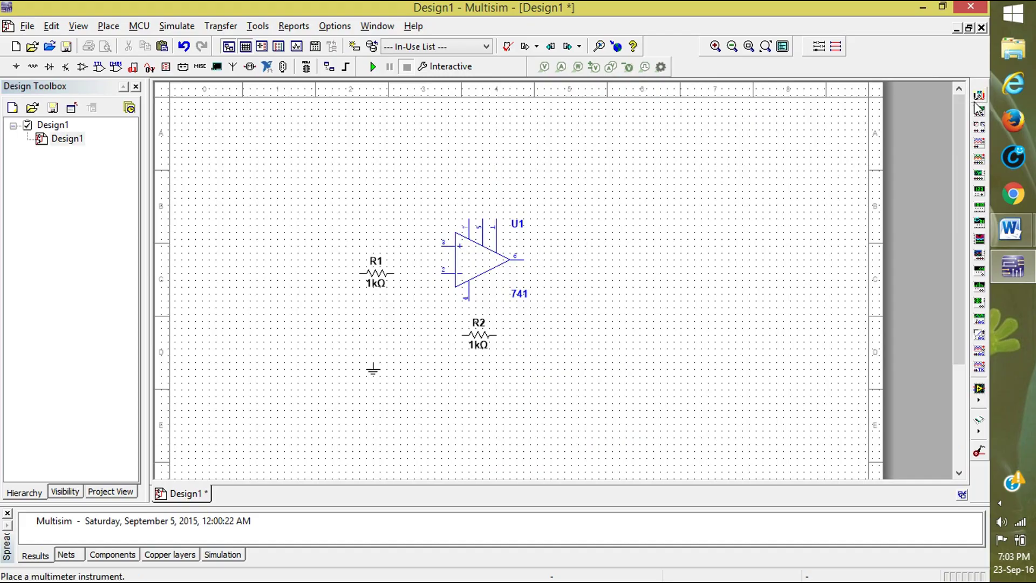
Step: Place function generator XFG1 left of R1, then compare against the Word reference diagram
{"action": "left_click", "coordinate": [980, 114]}
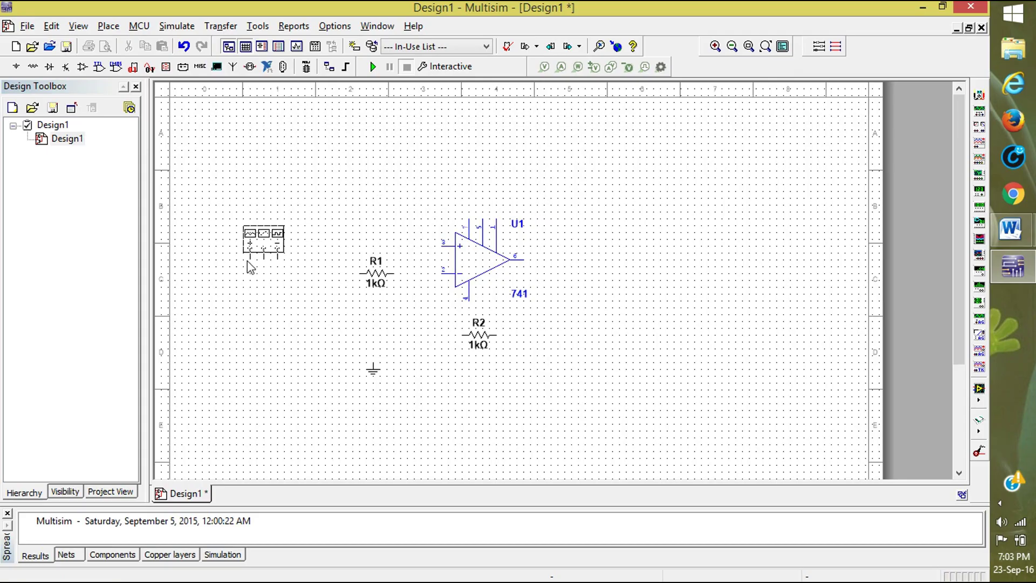
{"action": "key", "text": "Escape"}
{"action": "left_click", "coordinate": [262, 232]}
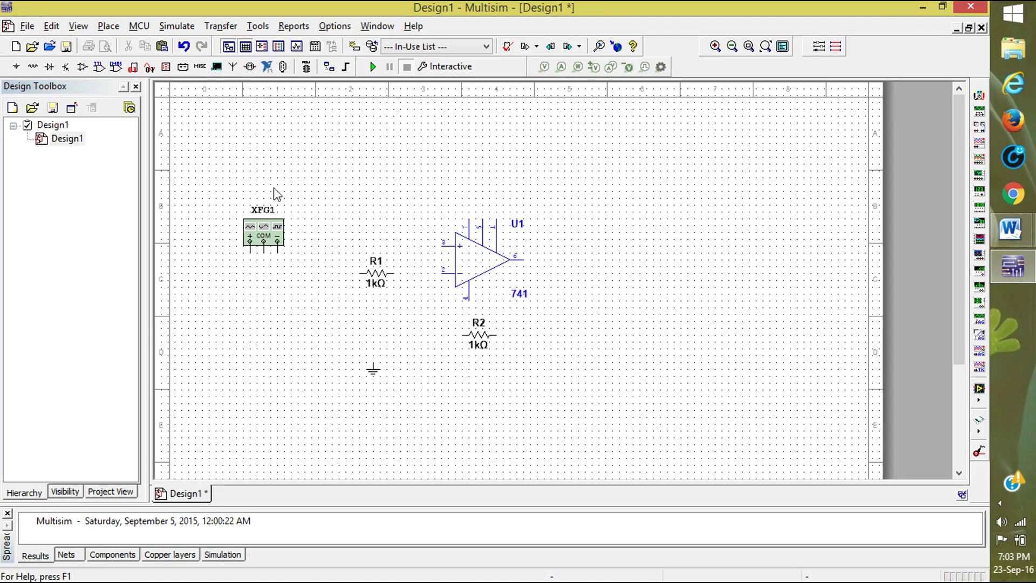
{"action": "mouse_move", "coordinate": [1011, 229]}
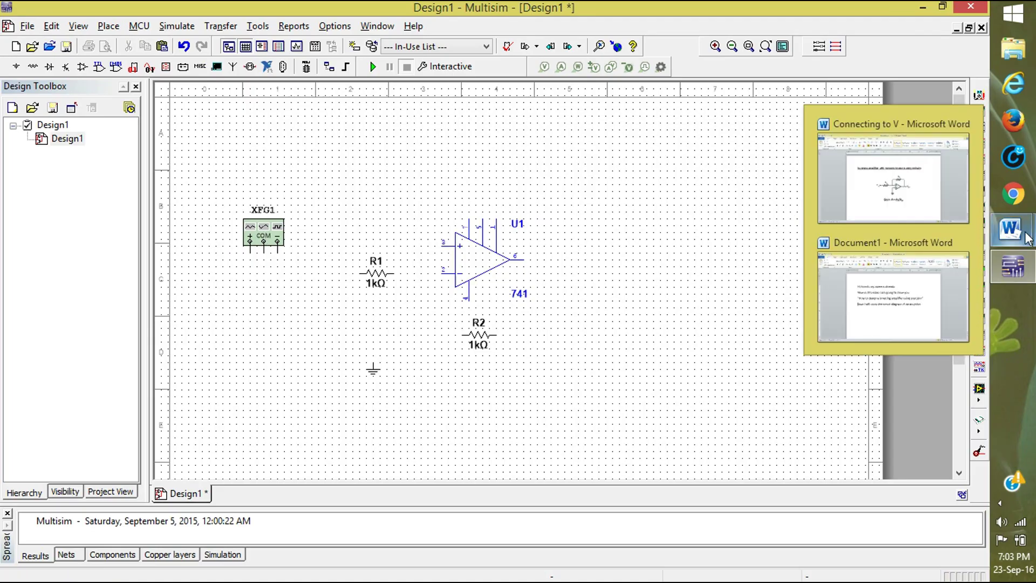
{"action": "left_click", "coordinate": [864, 196]}
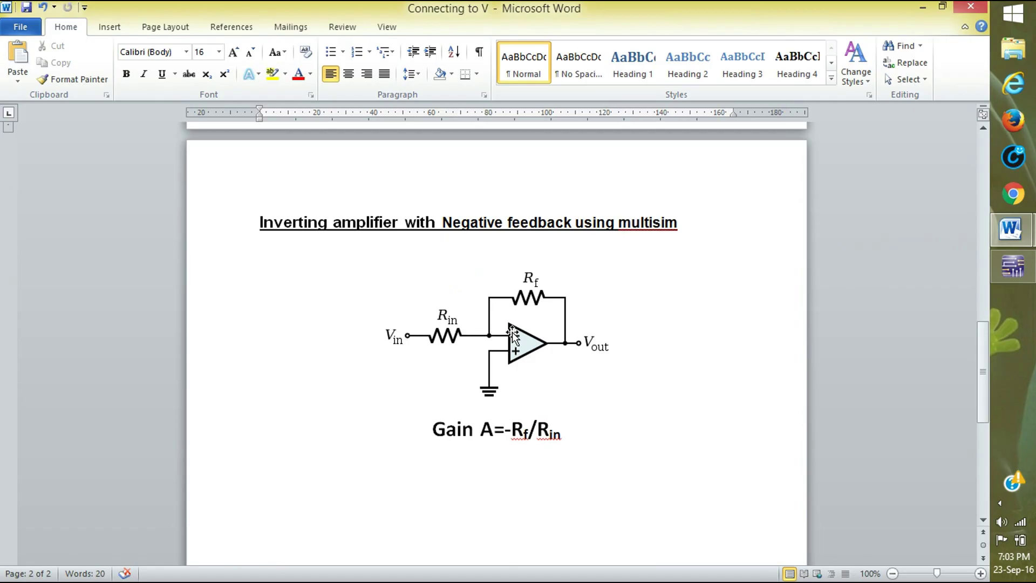
{"action": "left_click", "coordinate": [1008, 271]}
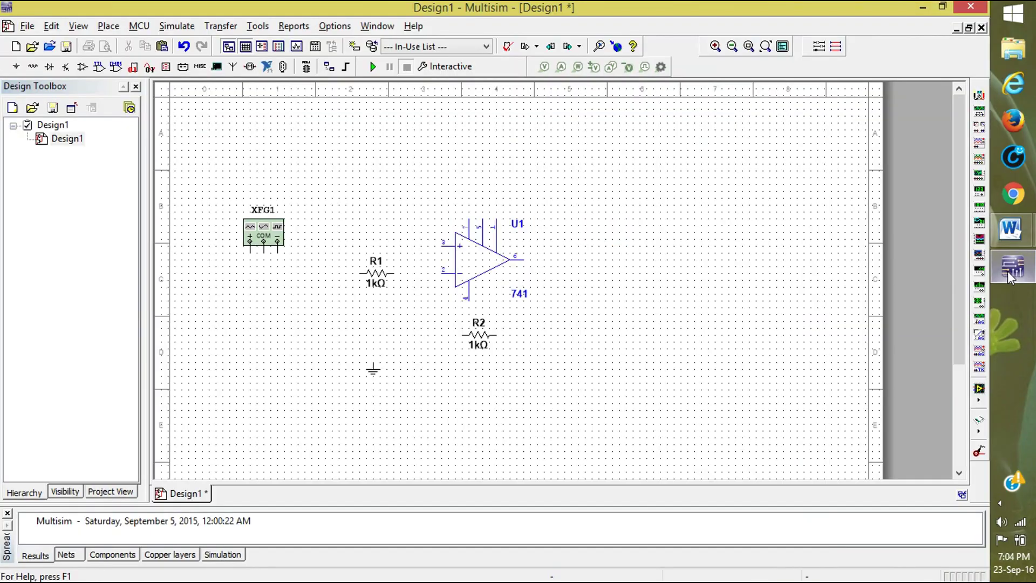
Step: Wire XFG1's + terminal through R1 to pin 2, and pin 3 to the ground symbol
{"action": "left_click", "coordinate": [250, 242]}
{"action": "left_click", "coordinate": [363, 273]}
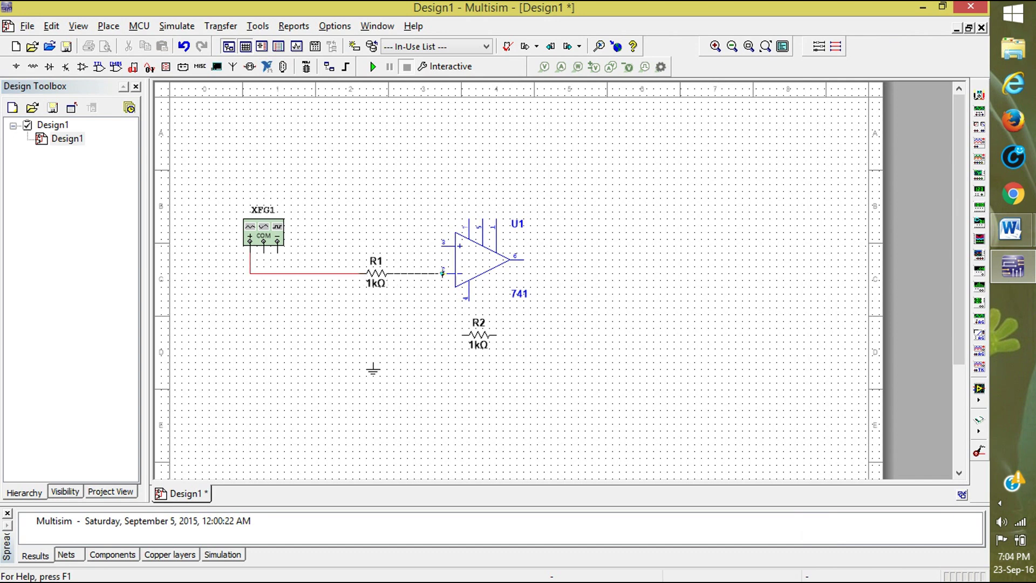
{"action": "left_click", "coordinate": [443, 273]}
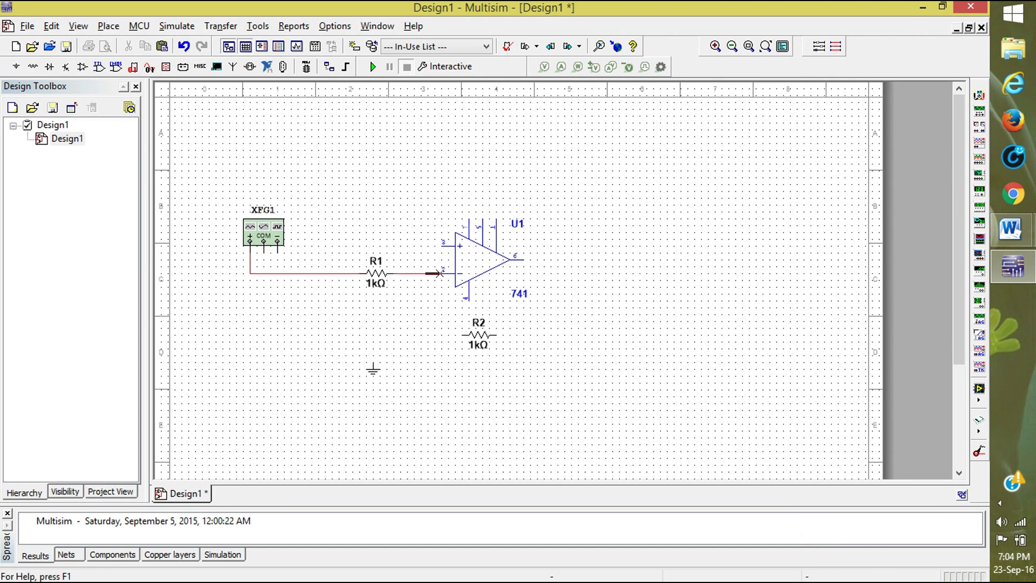
{"action": "left_click", "coordinate": [442, 246]}
{"action": "left_click", "coordinate": [373, 356]}
{"action": "left_click", "coordinate": [373, 372]}
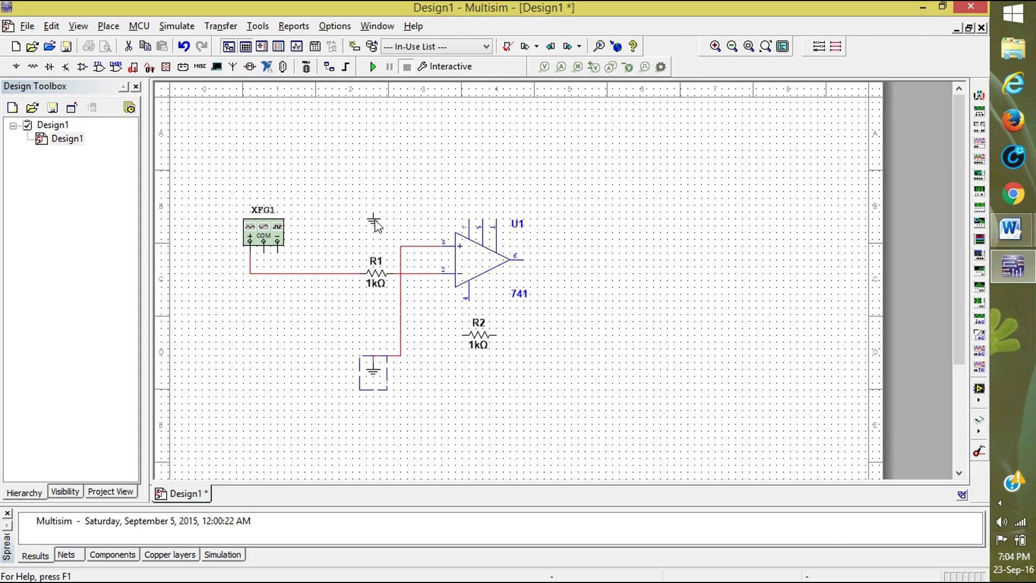
{"action": "left_click_drag", "start_coordinate": [377, 224], "coordinate": [365, 208]}
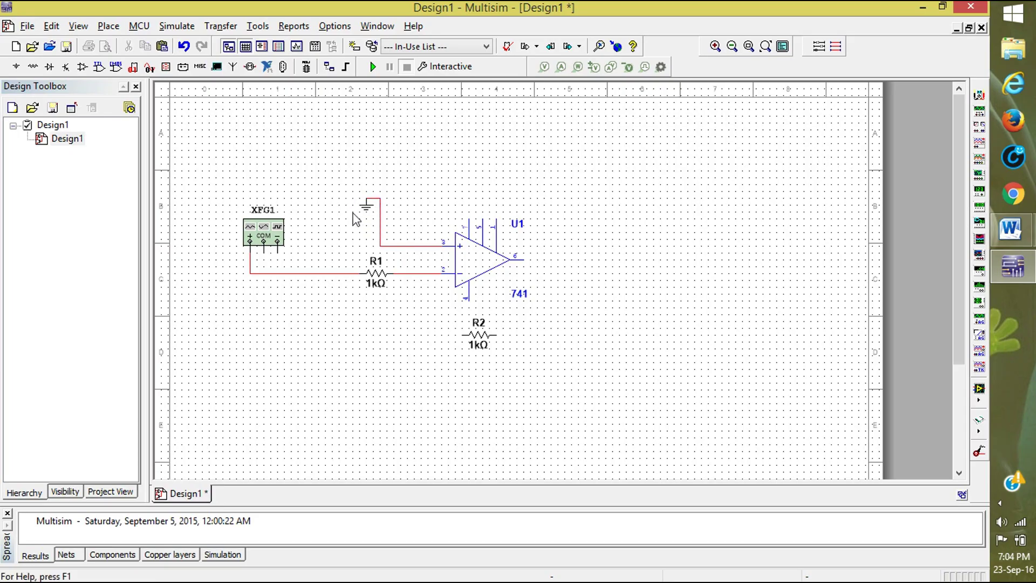
Step: Join XFG1's COM terminal to the ground wire, tidy it, and shift R2's label left
{"action": "left_click", "coordinate": [263, 252]}
{"action": "left_click", "coordinate": [380, 240]}
{"action": "left_click", "coordinate": [352, 259]}
{"action": "mouse_move", "coordinate": [351, 260]}
{"action": "left_mouse_down"}
{"action": "mouse_move", "coordinate": [351, 247]}
{"action": "mouse_move", "coordinate": [342, 254]}
{"action": "left_mouse_up"}
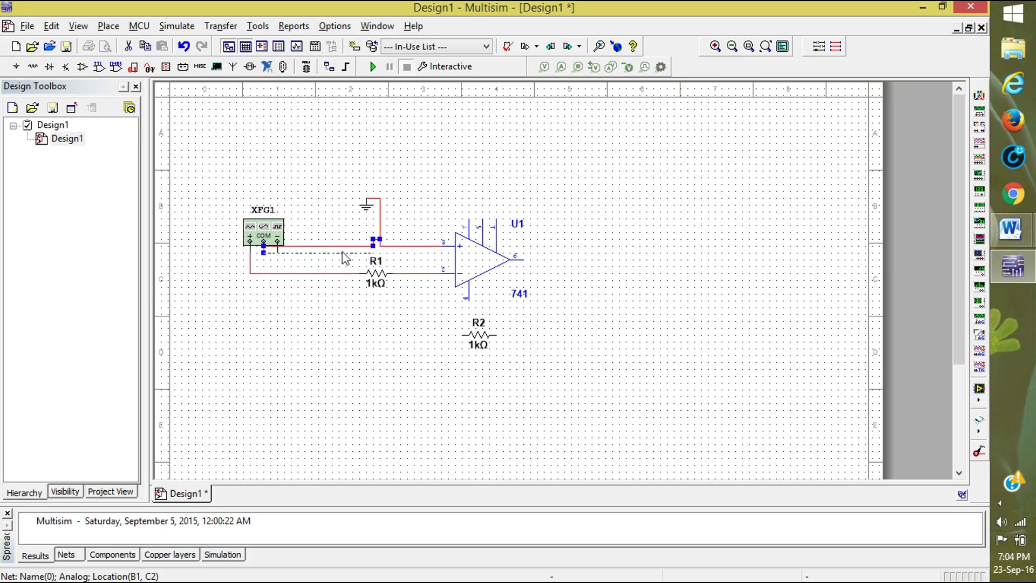
{"action": "left_click", "coordinate": [475, 197]}
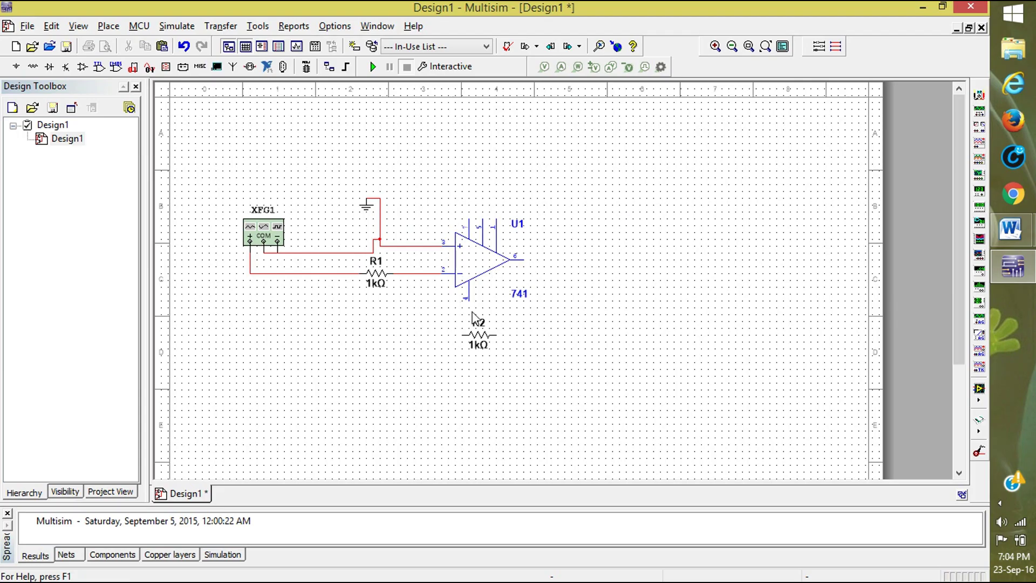
{"action": "left_click_drag", "start_coordinate": [477, 326], "coordinate": [464, 327]}
Step: Check the inverting amplifier diagram in Word before returning to the schematic
{"action": "mouse_move", "coordinate": [995, 217]}
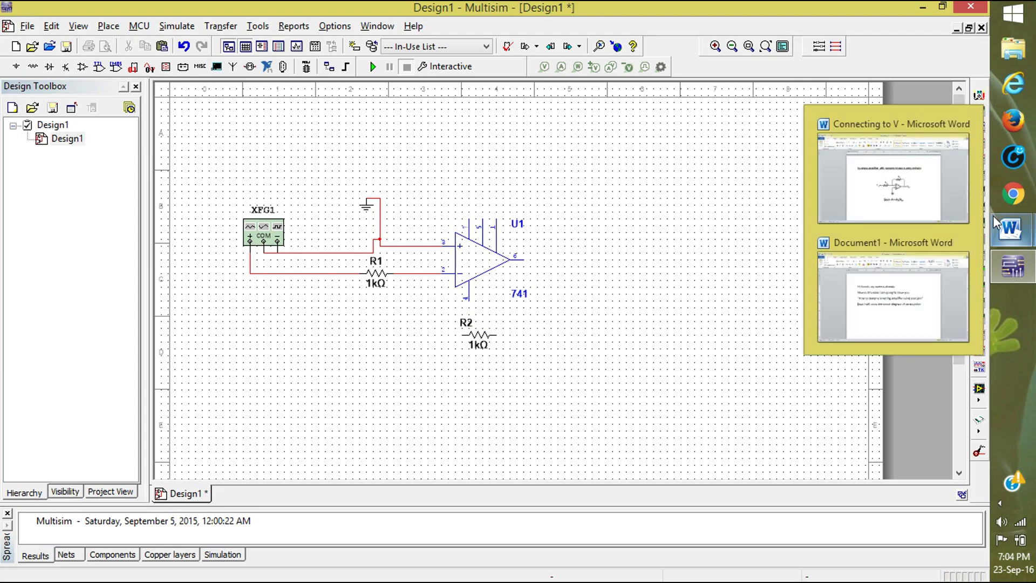
{"action": "left_click", "coordinate": [927, 194]}
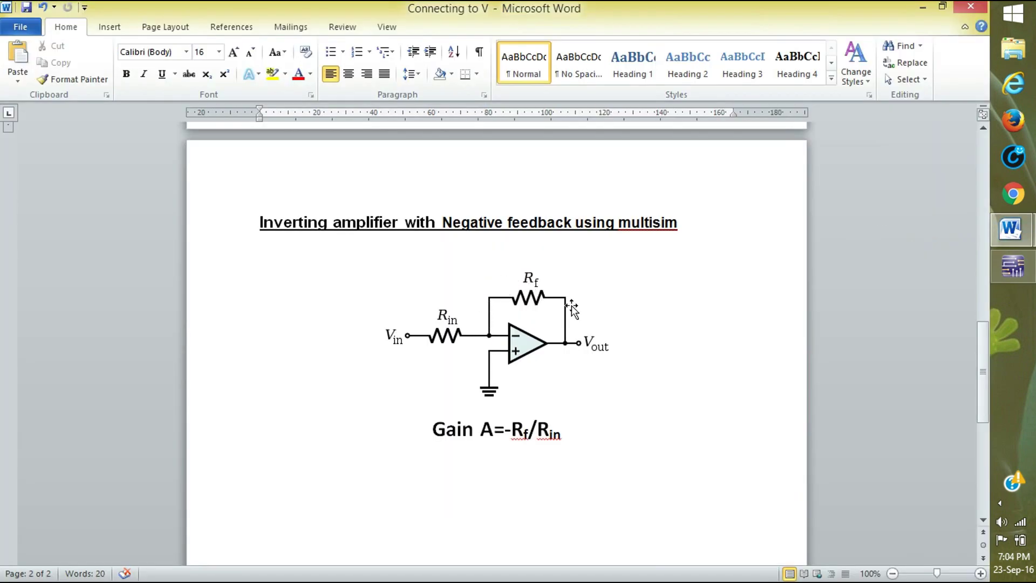
{"action": "left_click", "coordinate": [641, 332]}
{"action": "key", "text": "alt+Tab"}
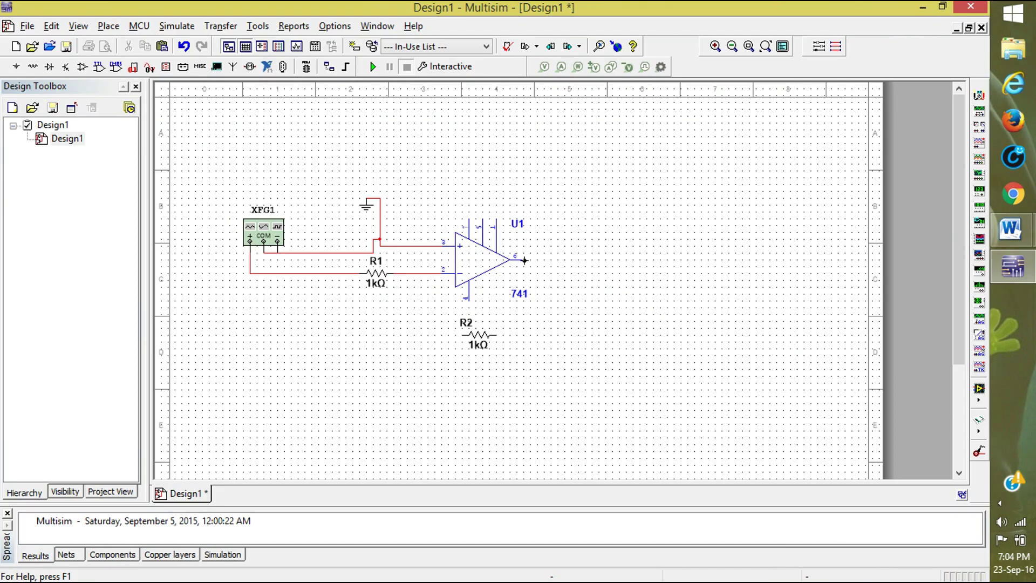
Step: Wire op-amp output pin 6 to R2's right end, and R2's left end to the inverting input
{"action": "left_click", "coordinate": [524, 260]}
{"action": "left_click", "coordinate": [552, 313]}
{"action": "left_click", "coordinate": [495, 335]}
{"action": "left_click", "coordinate": [465, 335]}
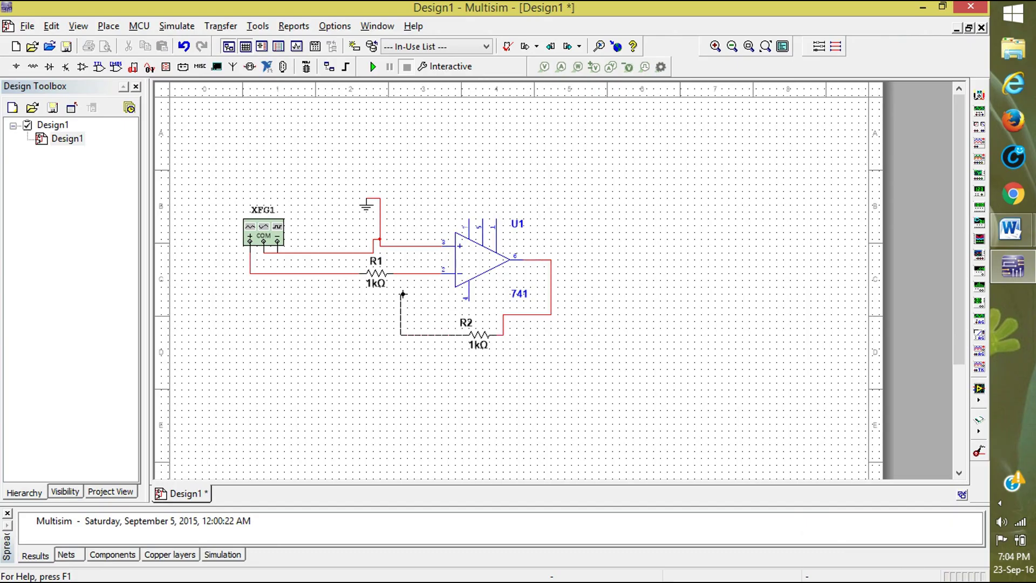
{"action": "left_click", "coordinate": [422, 273]}
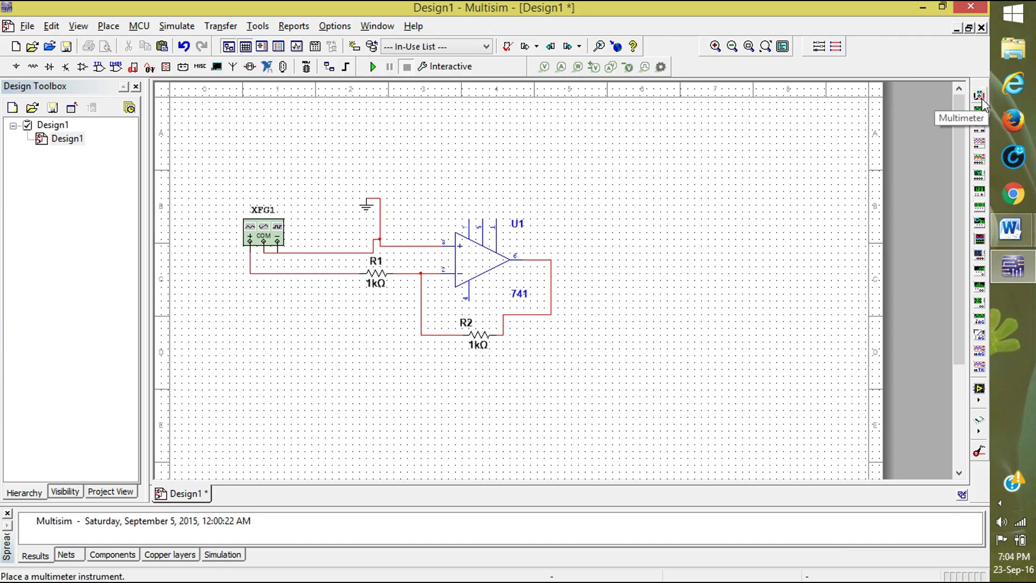
Step: Add oscilloscope XSC1: channel A on the input, channel B on U1's output, remaining terminal to ground
{"action": "left_click", "coordinate": [987, 145]}
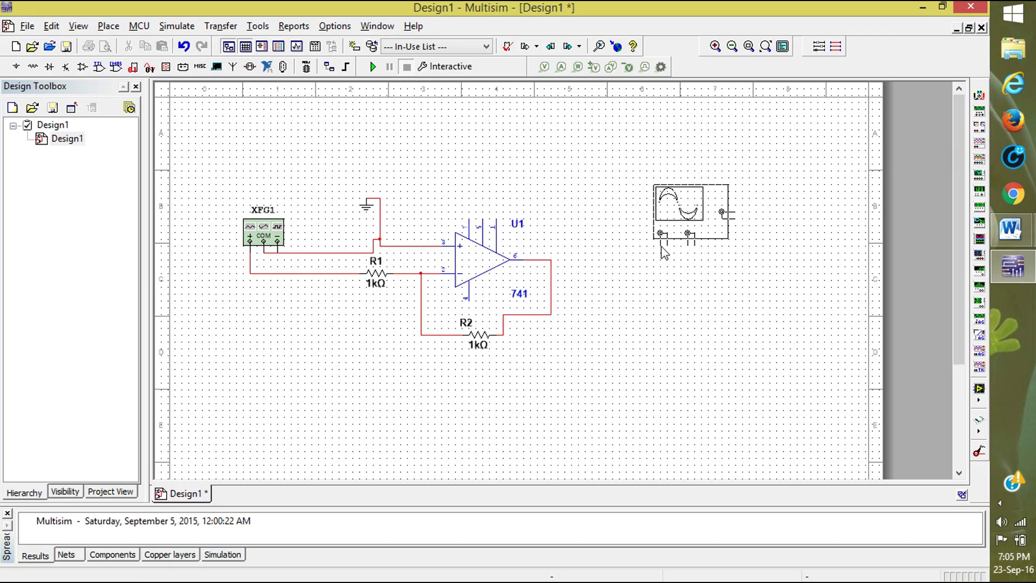
{"action": "left_click", "coordinate": [670, 232]}
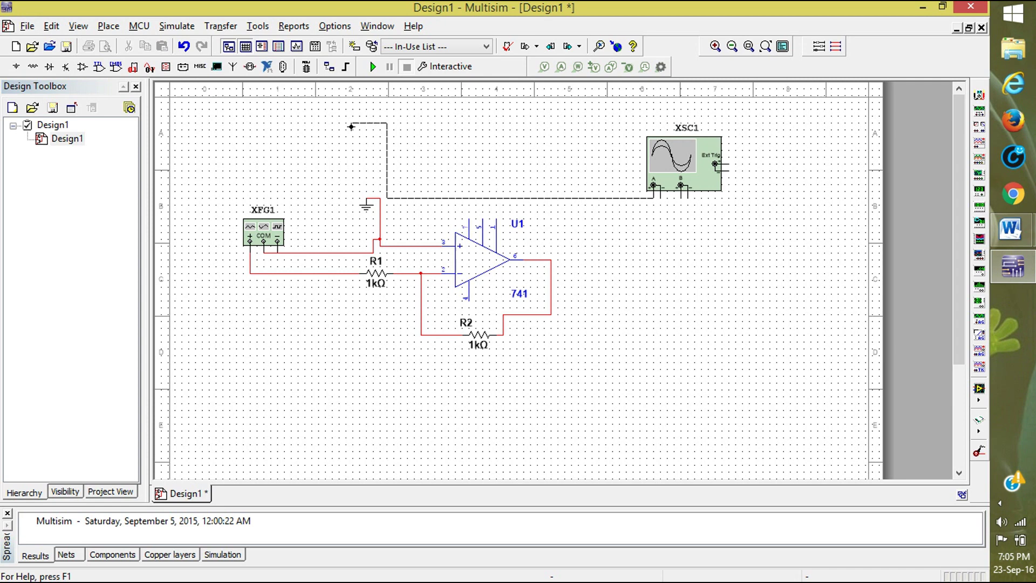
{"action": "left_click", "coordinate": [311, 274]}
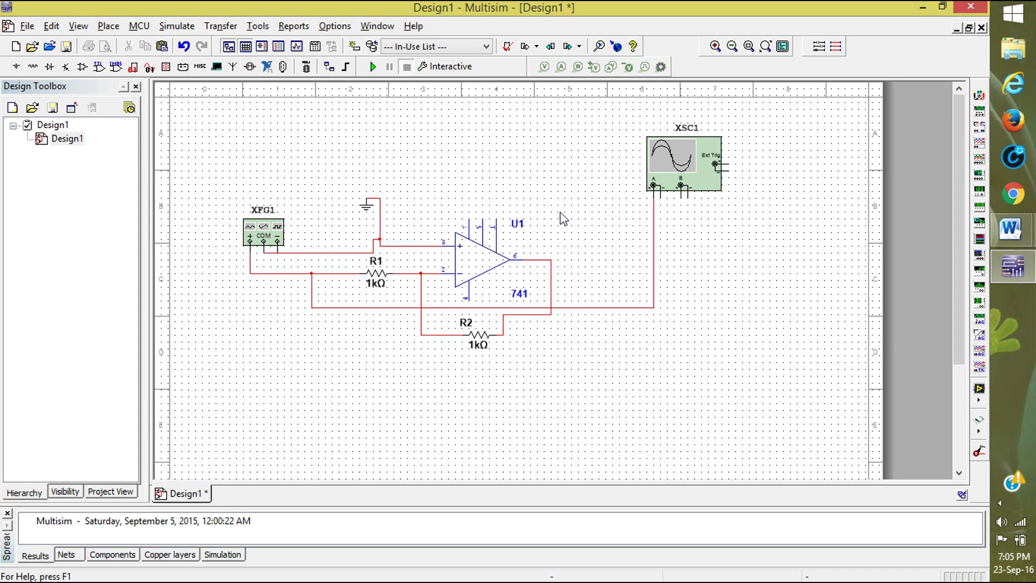
{"action": "left_click", "coordinate": [682, 198]}
{"action": "left_click", "coordinate": [552, 268]}
{"action": "left_click", "coordinate": [660, 195]}
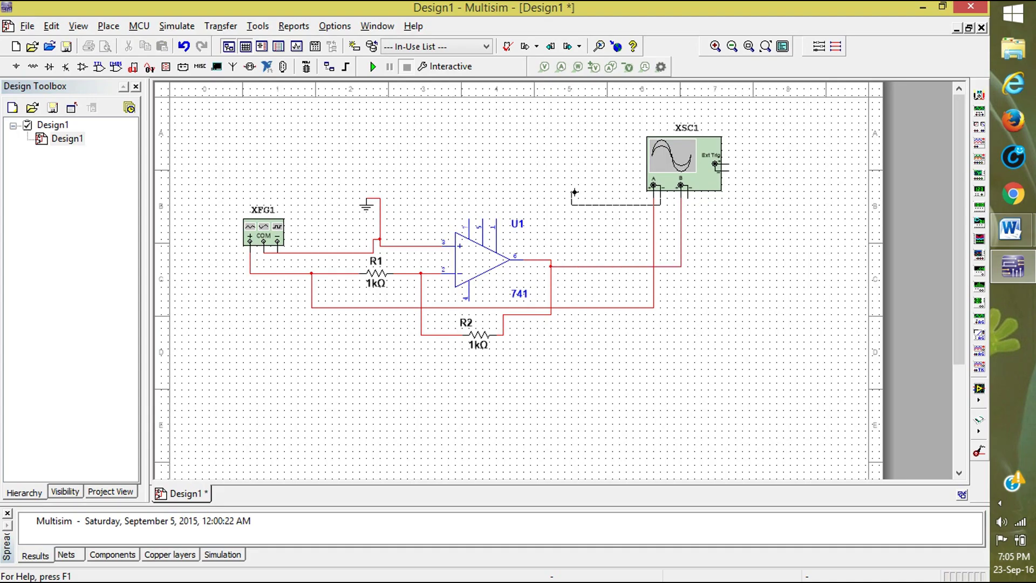
{"action": "left_click", "coordinate": [381, 204]}
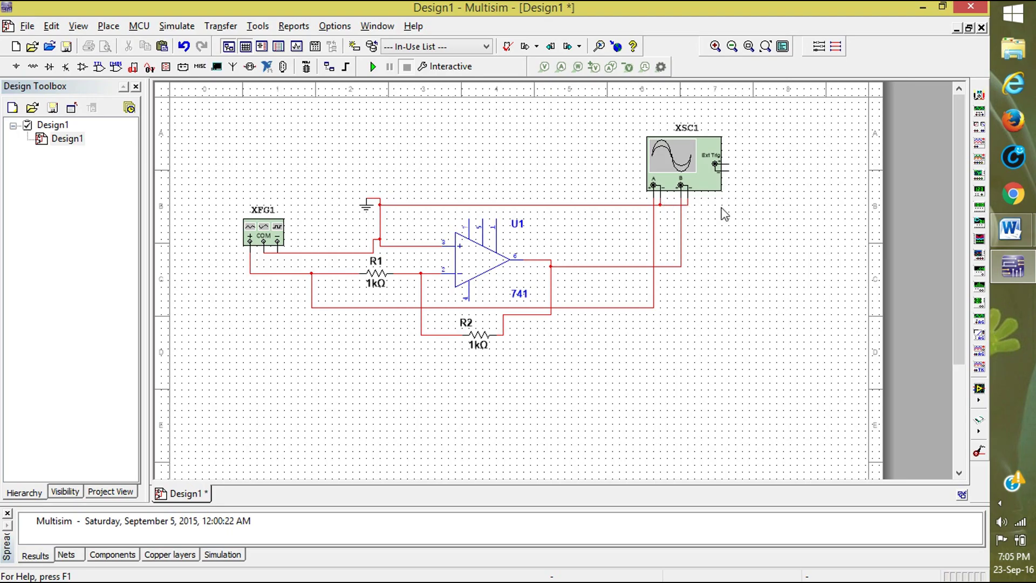
{"action": "scroll", "coordinate": [733, 216], "scroll_direction": "down", "scroll_amount": 1}
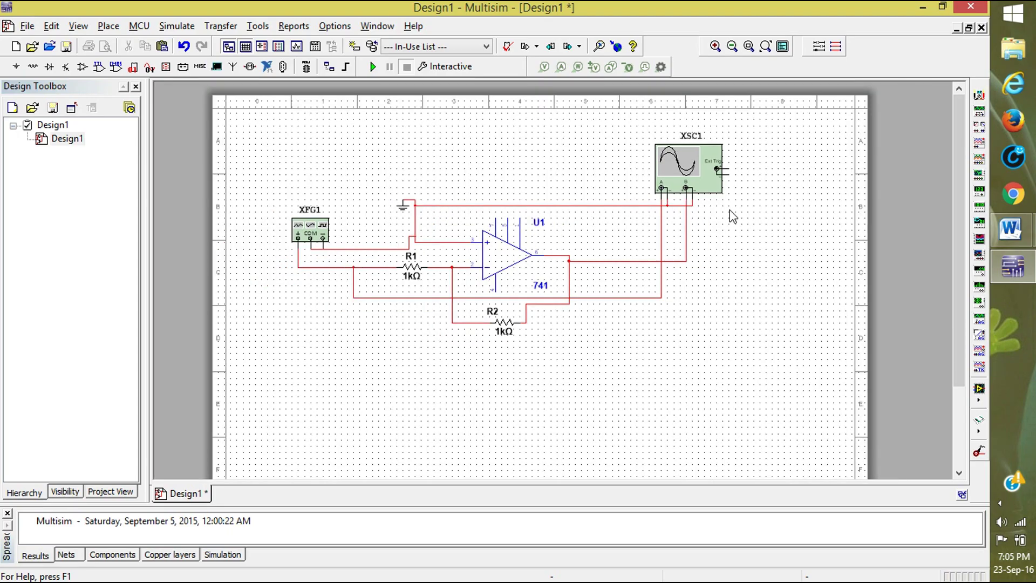
{"action": "scroll", "coordinate": [732, 216], "scroll_direction": "up", "scroll_amount": 1}
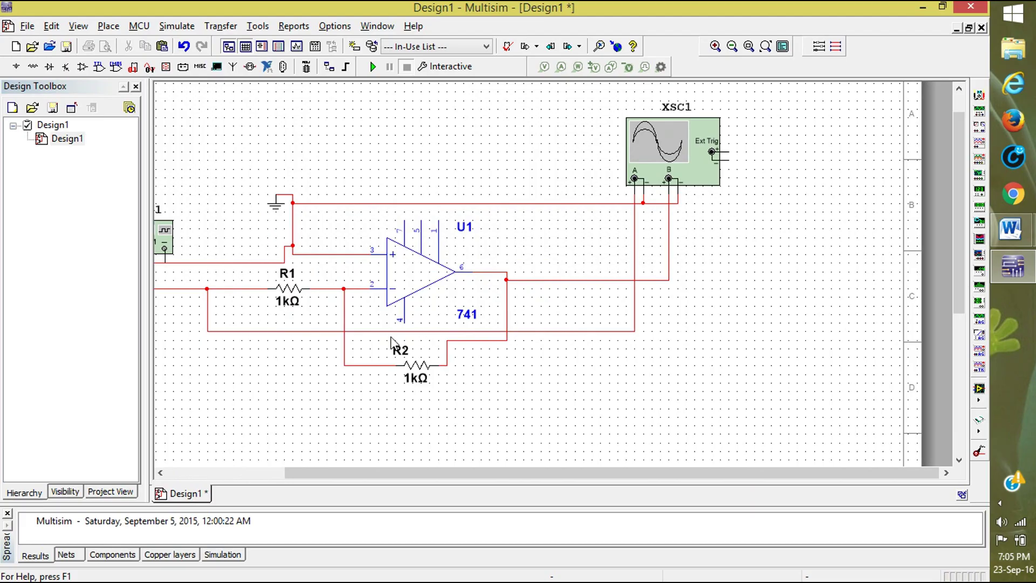
{"action": "left_click_drag", "start_coordinate": [437, 473], "coordinate": [402, 473]}
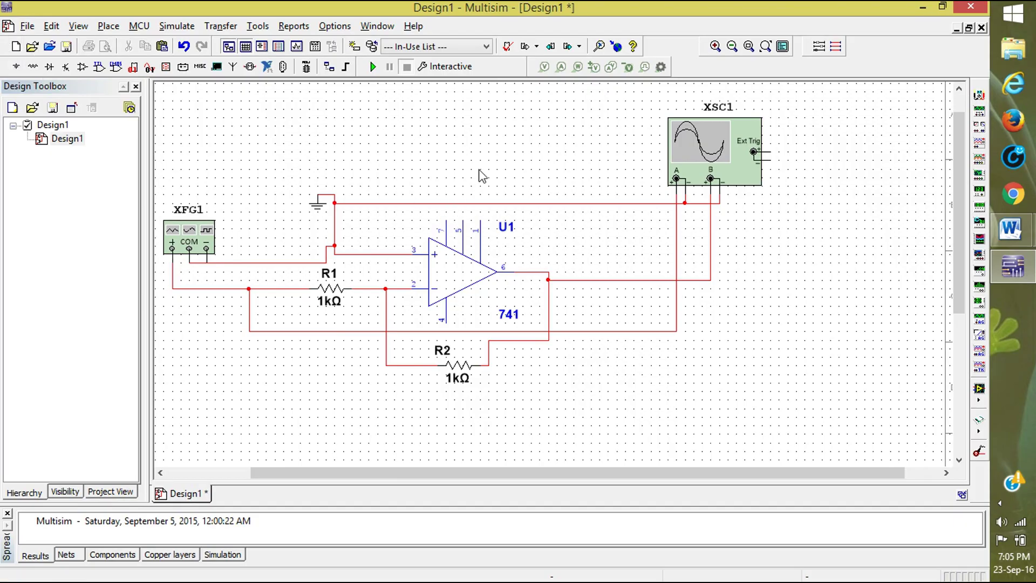
Step: Place a VCC supply from the Sources group above the ground symbol
{"action": "right_click", "coordinate": [463, 163]}
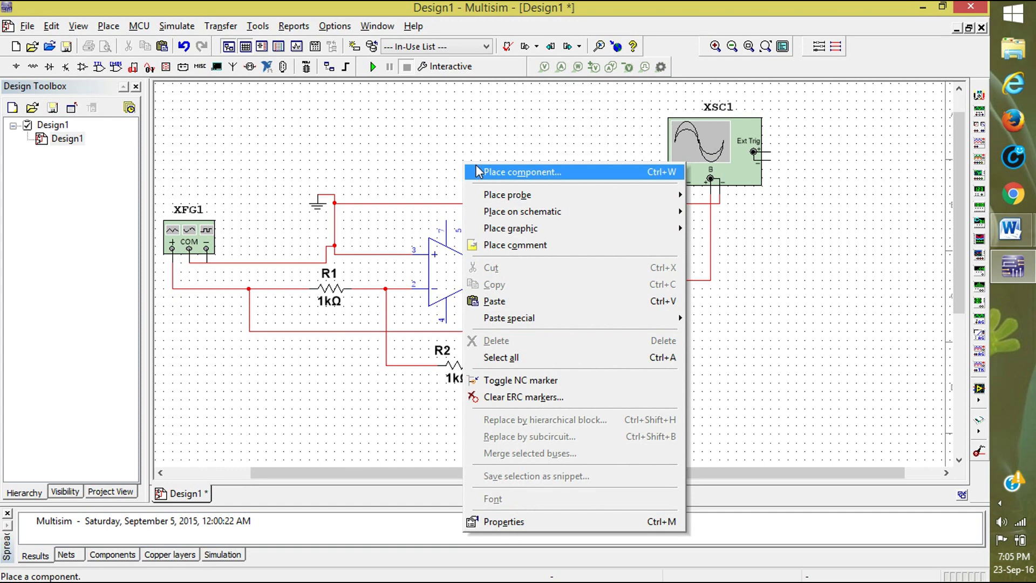
{"action": "left_click", "coordinate": [472, 171]}
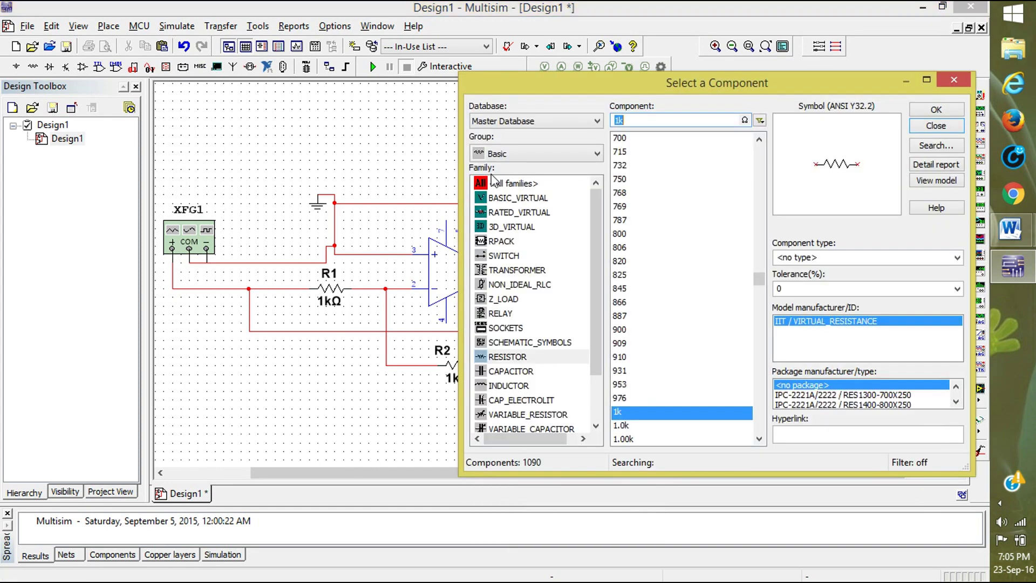
{"action": "left_click", "coordinate": [520, 156]}
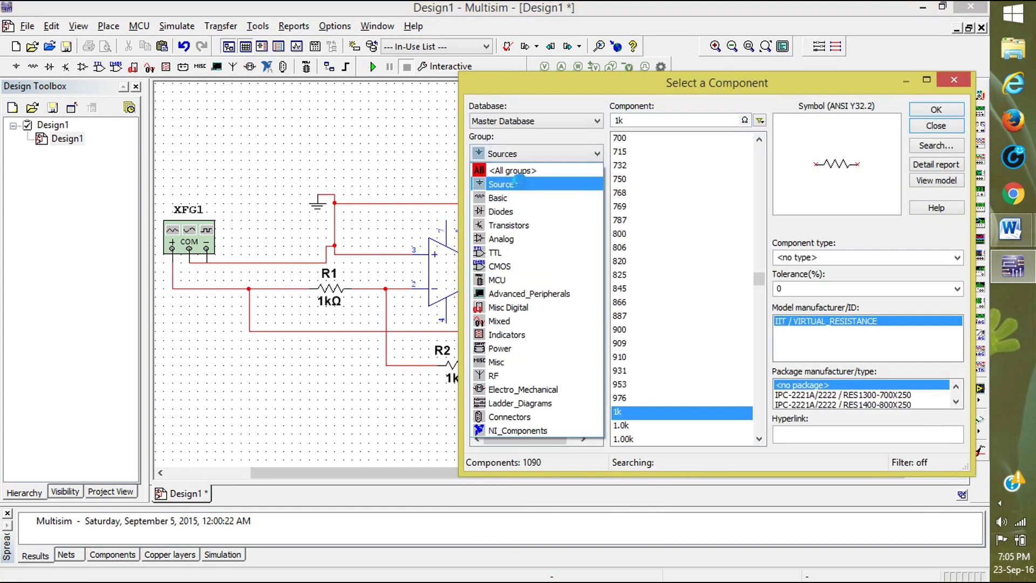
{"action": "left_click", "coordinate": [517, 183]}
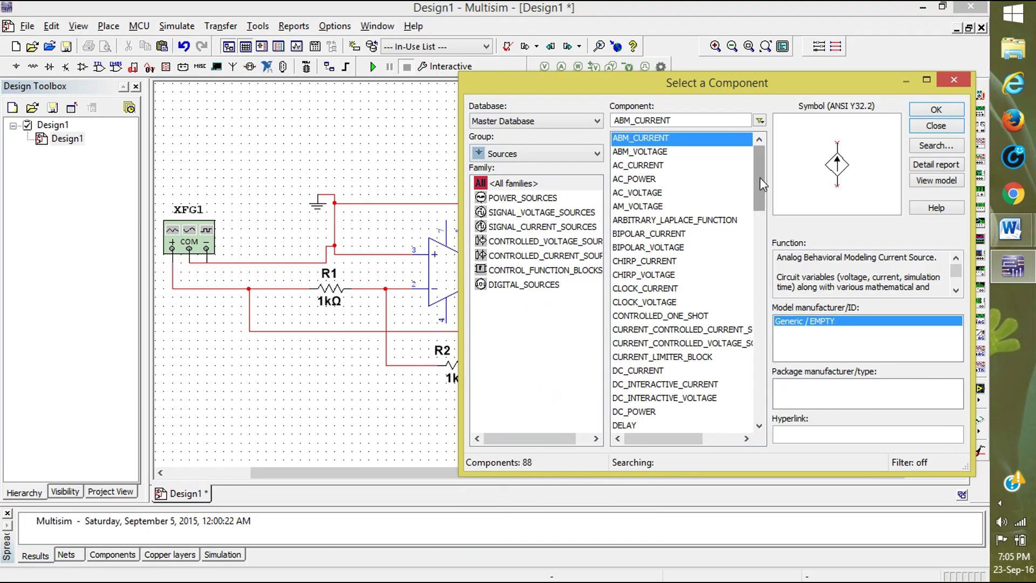
{"action": "left_click_drag", "start_coordinate": [760, 179], "coordinate": [776, 350]}
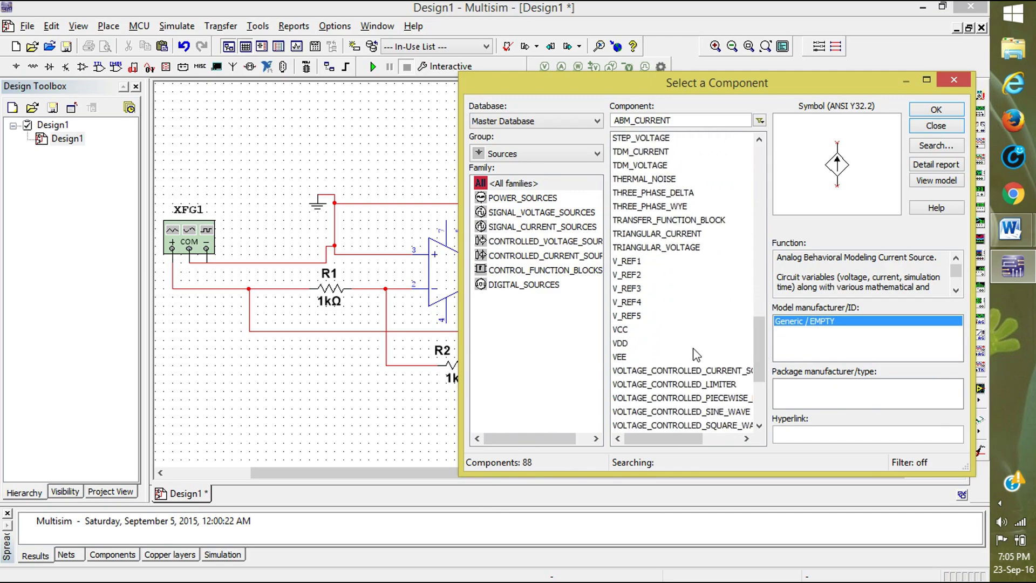
{"action": "left_click", "coordinate": [628, 331]}
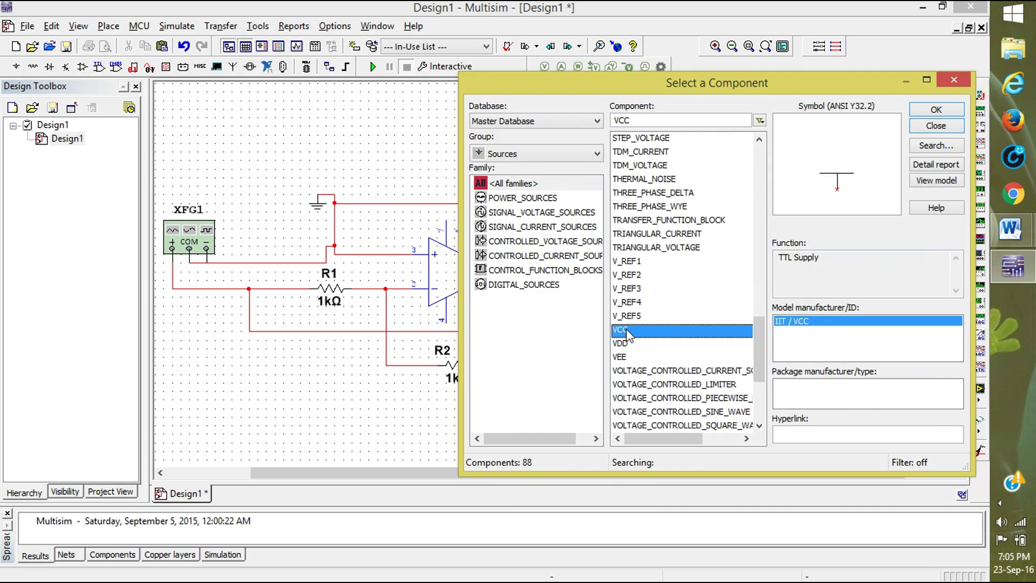
{"action": "left_click", "coordinate": [935, 111]}
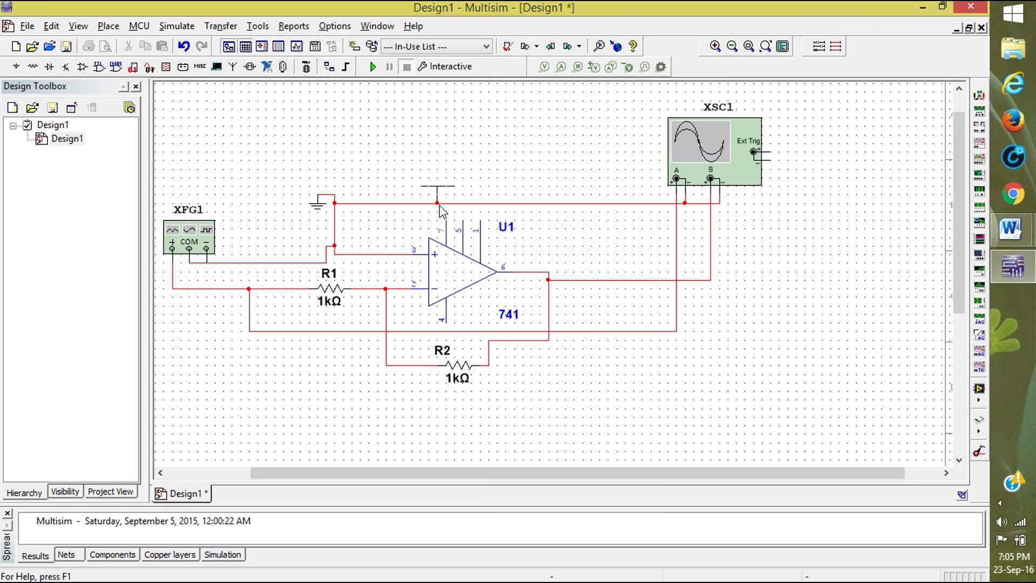
{"action": "left_click", "coordinate": [446, 177]}
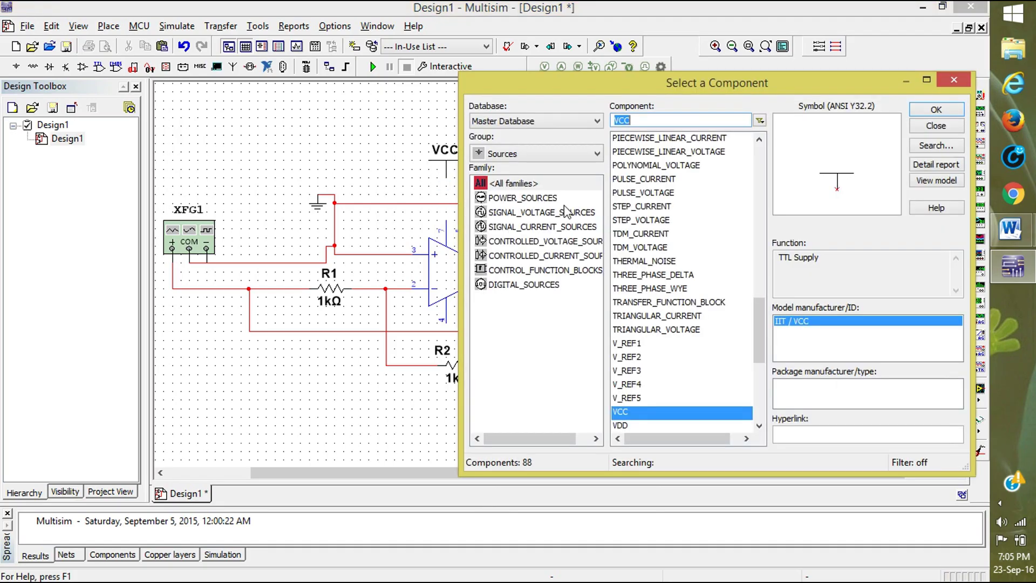
Step: Place a VDD supply beside U1 and wire VCC to the op-amp's pin 7
{"action": "left_click", "coordinate": [642, 426]}
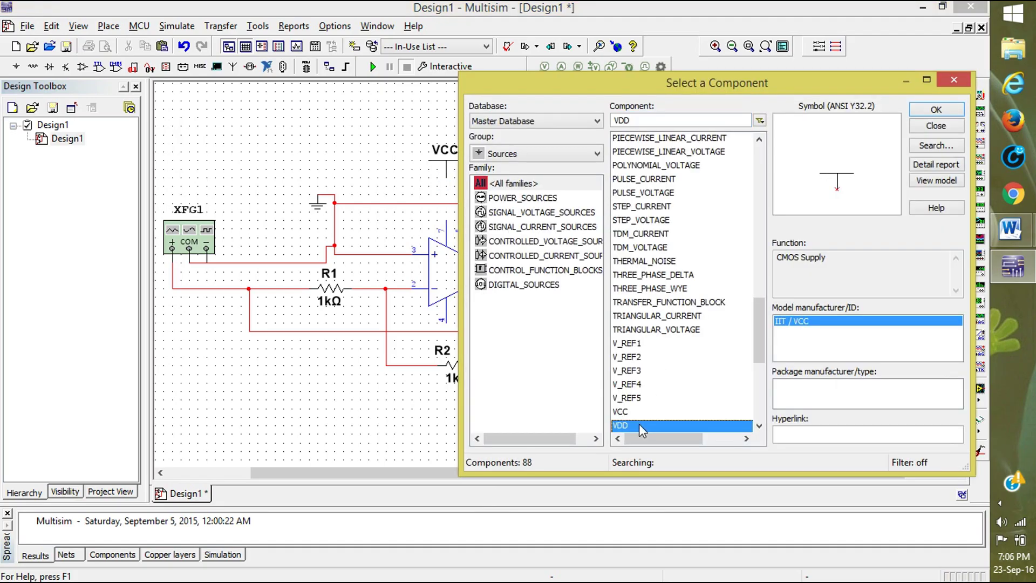
{"action": "left_click", "coordinate": [957, 106]}
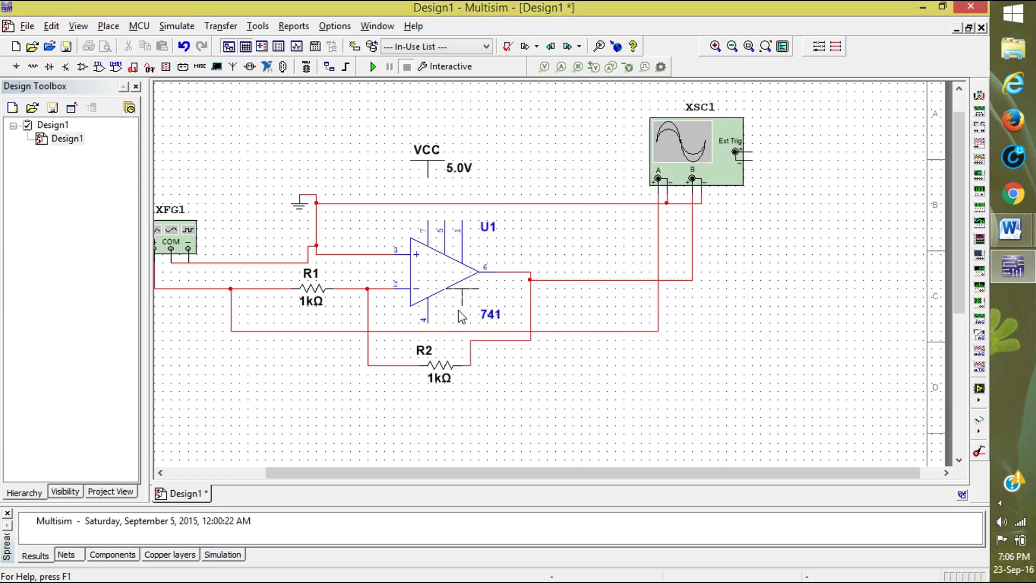
{"action": "left_click", "coordinate": [462, 318]}
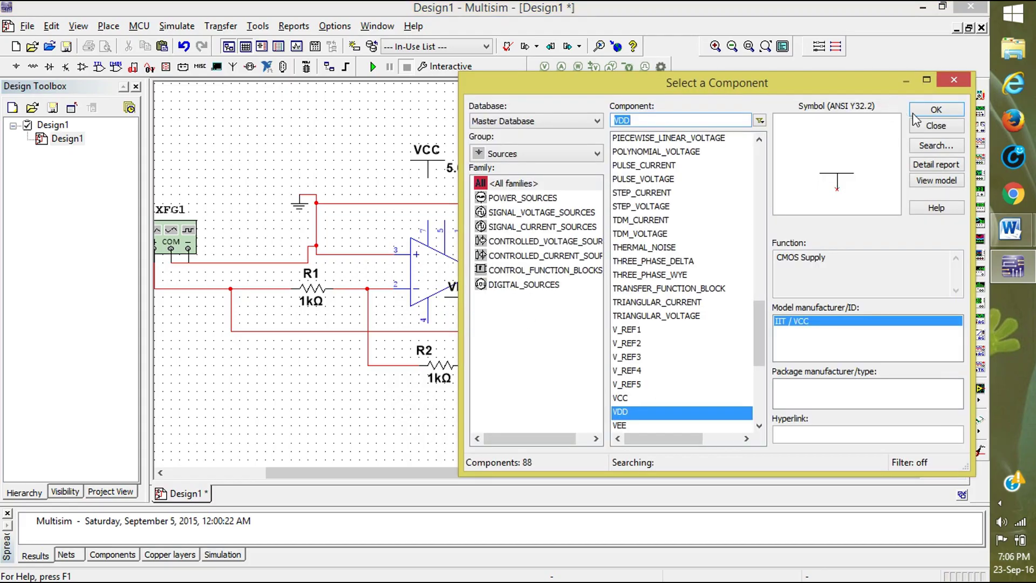
{"action": "left_click", "coordinate": [936, 127]}
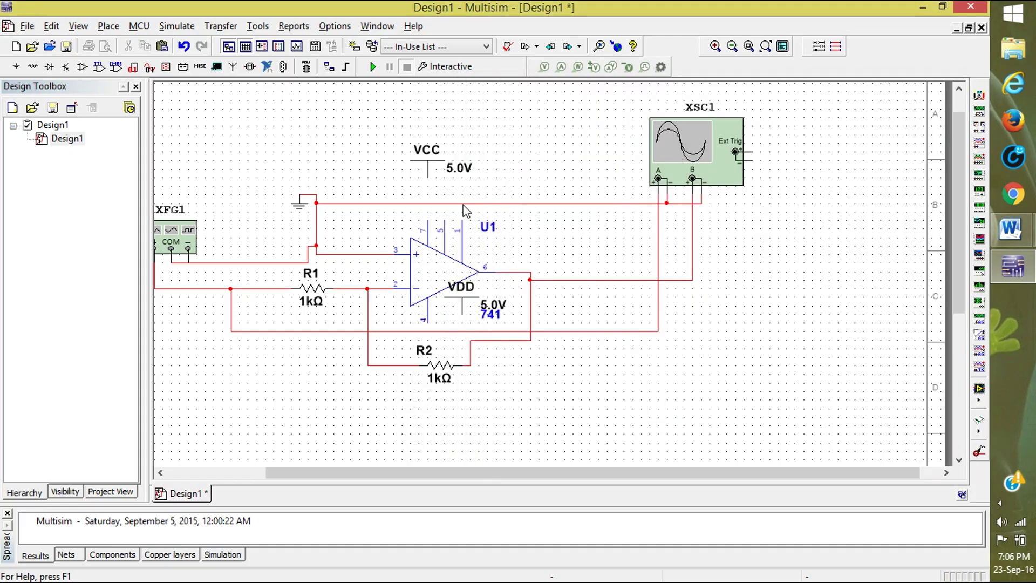
{"action": "left_click", "coordinate": [428, 180]}
{"action": "left_click", "coordinate": [429, 222]}
Step: Wire VDD to U1 pin 4 and set the VCC voltage to 12 V
{"action": "left_click", "coordinate": [428, 322]}
{"action": "double_click", "coordinate": [458, 169]}
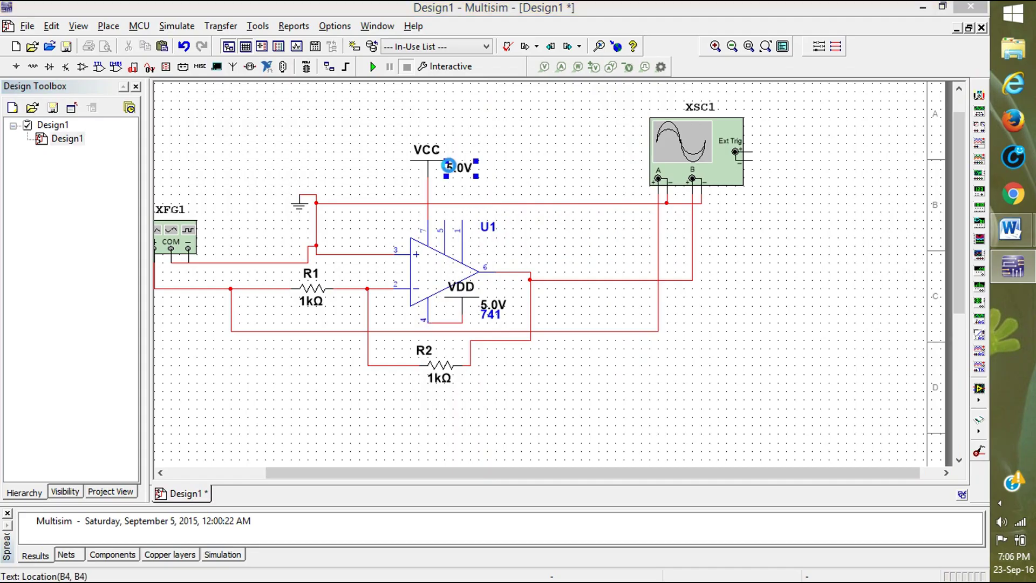
{"action": "left_click", "coordinate": [510, 172]}
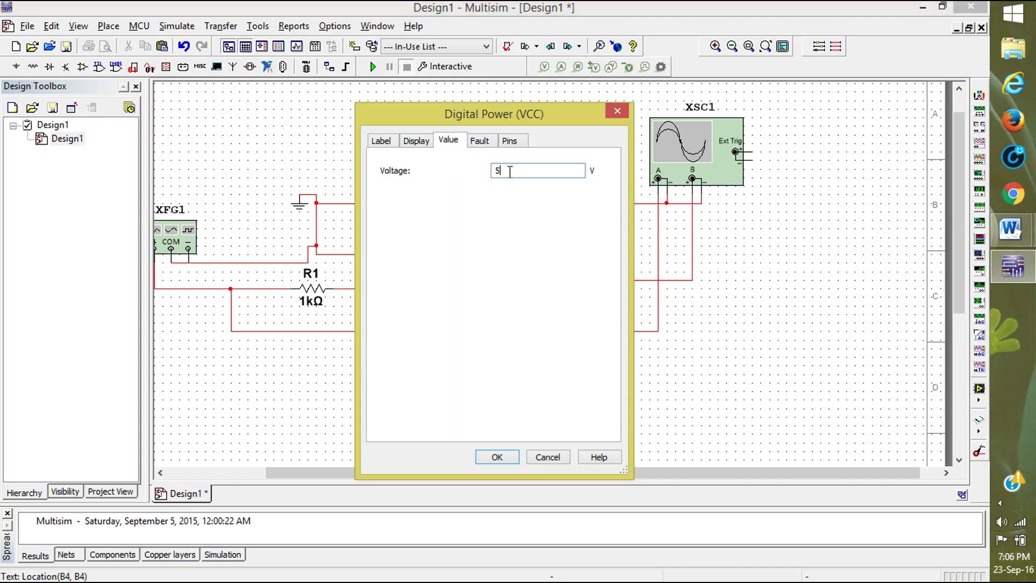
{"action": "type", "text": "12"}
{"action": "key", "text": "Return"}
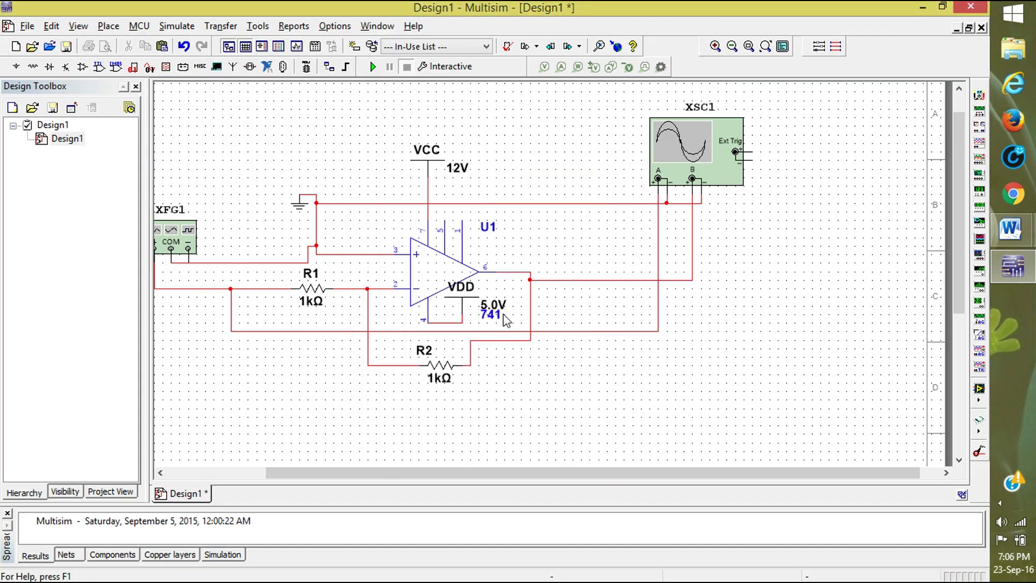
Step: Change the VDD supply voltage to -12 V
{"action": "double_click", "coordinate": [489, 310]}
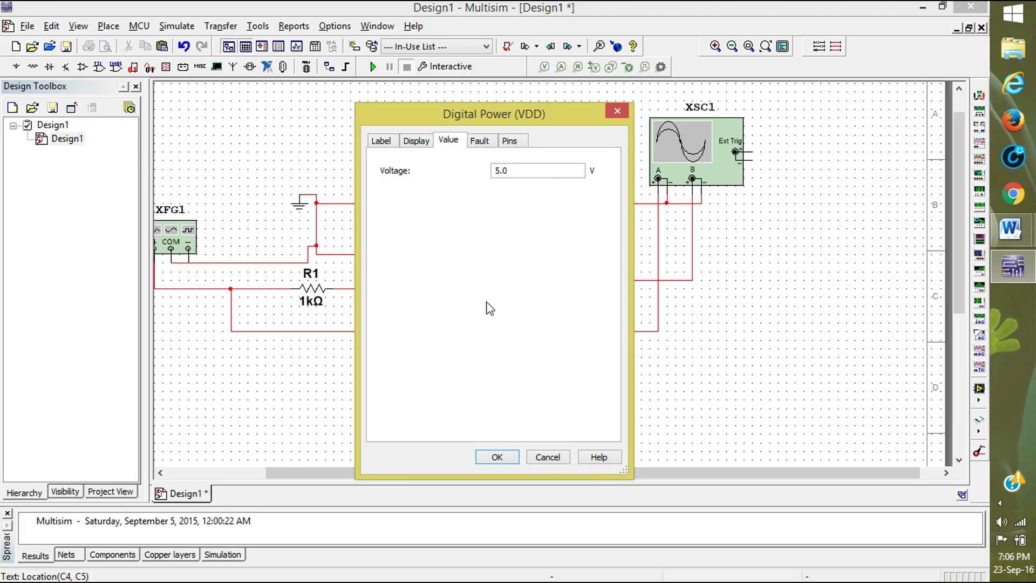
{"action": "left_click", "coordinate": [517, 173]}
{"action": "key", "text": "BackSpace"}
{"action": "type", "text": "-12"}
{"action": "key", "text": "Return"}
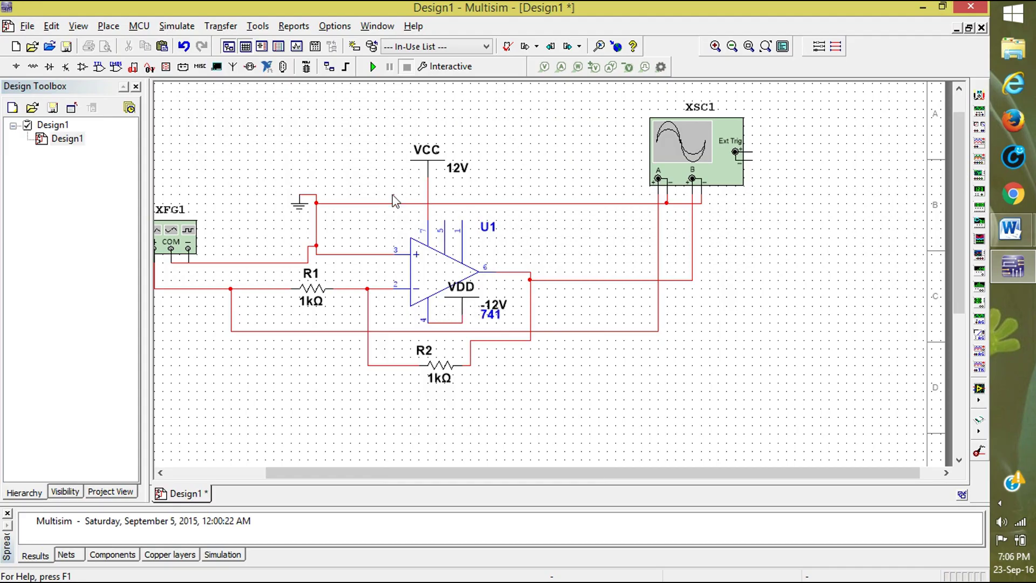
Step: Enter 2k as R1's resistance and 4k as R2's, giving the amplifier a gain of -2
{"action": "left_click", "coordinate": [317, 307]}
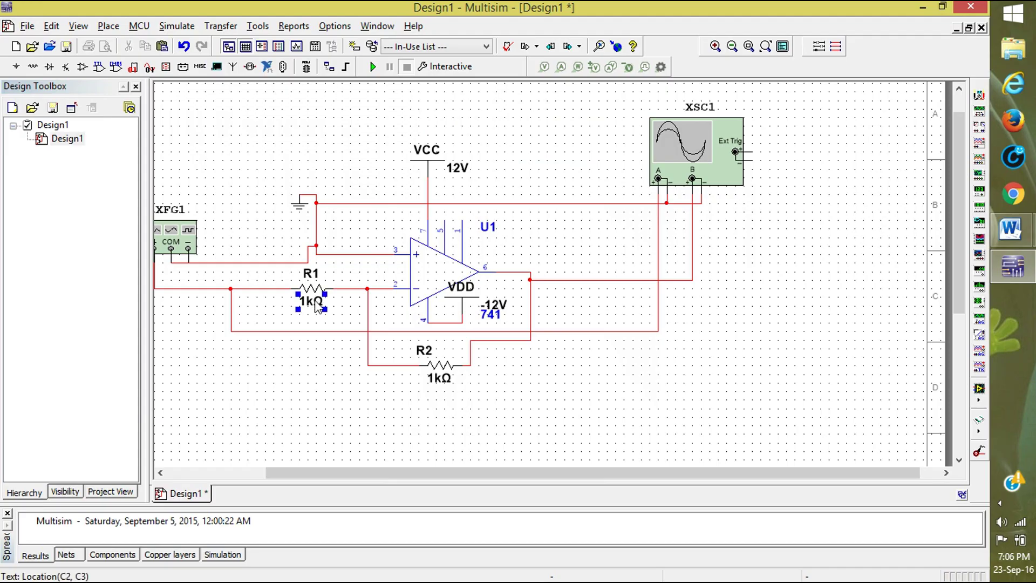
{"action": "left_click", "coordinate": [319, 307]}
{"action": "double_click", "coordinate": [319, 306]}
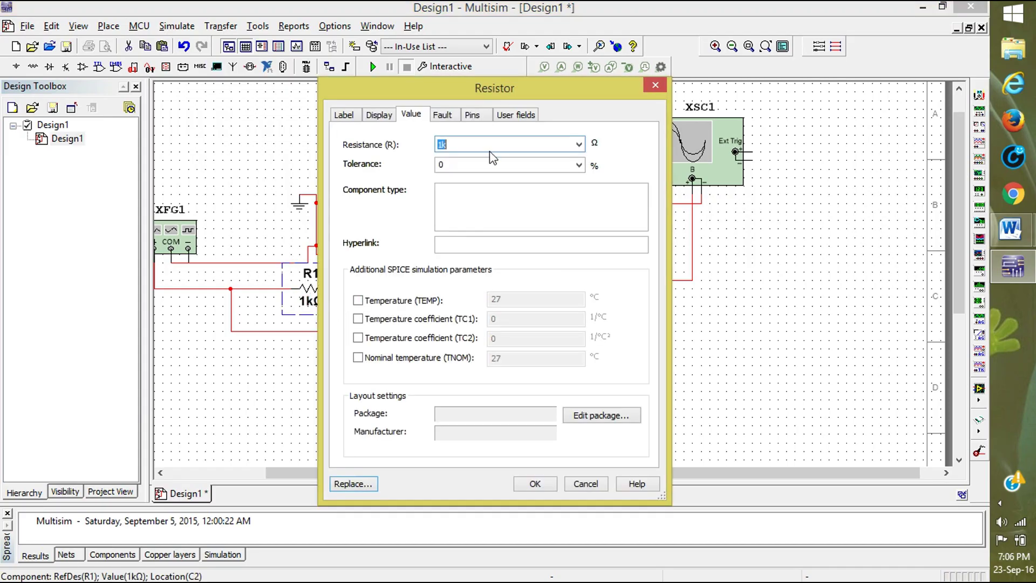
{"action": "type", "text": "2k"}
{"action": "key", "text": "Return"}
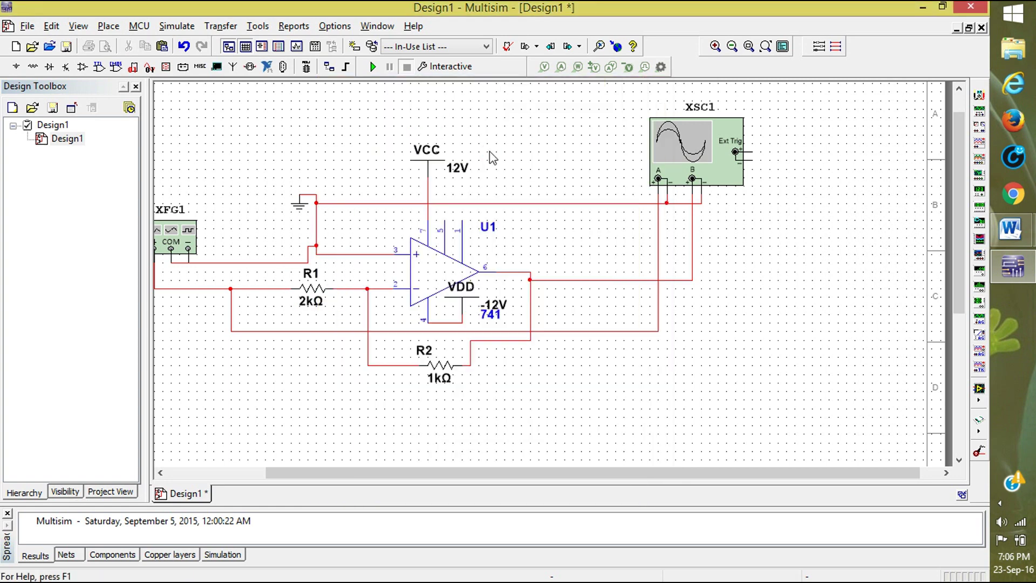
{"action": "left_click", "coordinate": [440, 380]}
{"action": "double_click", "coordinate": [440, 382]}
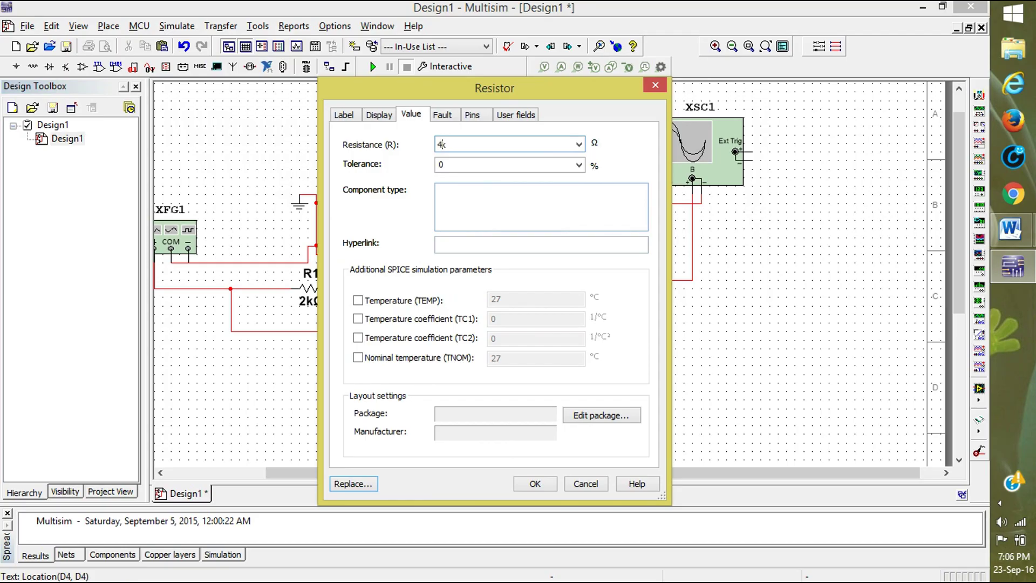
{"action": "key", "text": "Return"}
Step: Check the 'Connecting to V' Word document, then return to the Multisim schematic
{"action": "mouse_move", "coordinate": [1013, 231]}
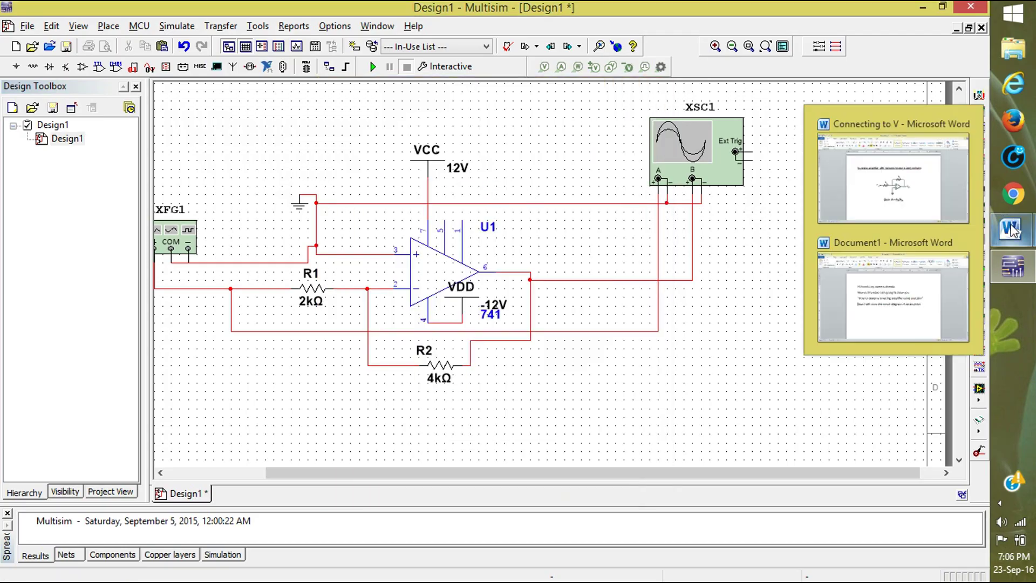
{"action": "left_click", "coordinate": [894, 178]}
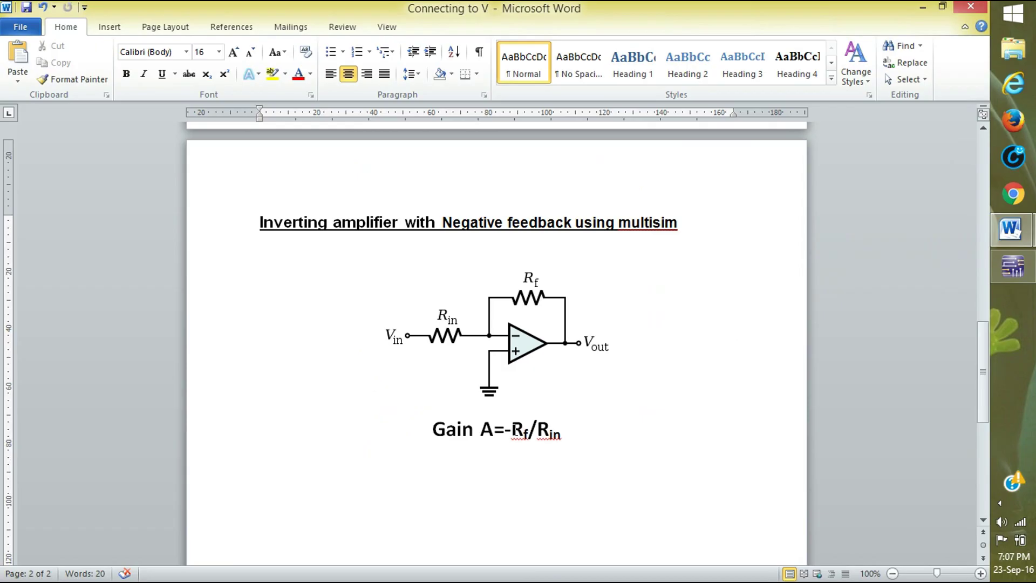
{"action": "key", "text": "alt+Tab"}
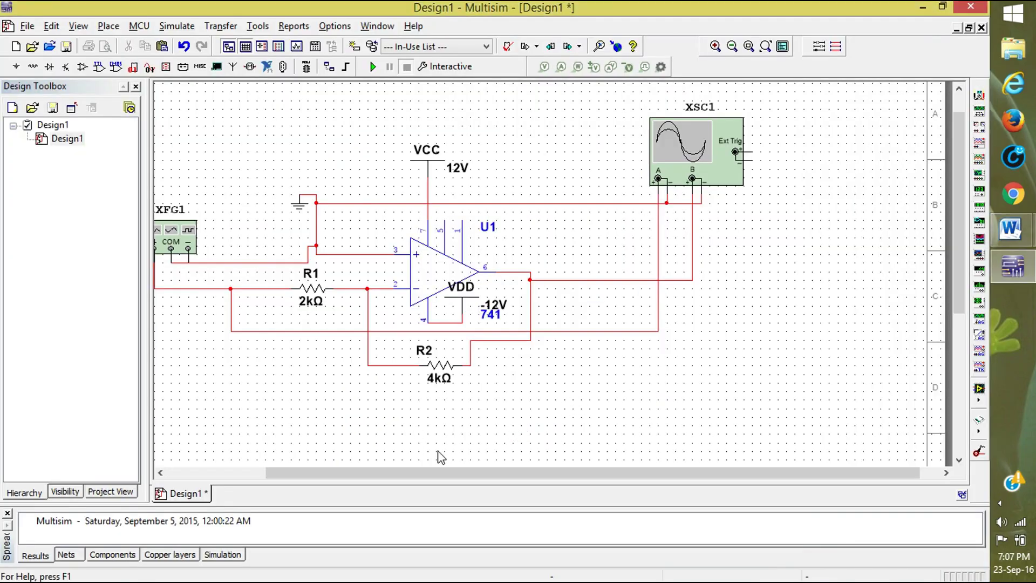
{"action": "scroll", "coordinate": [443, 471], "scroll_direction": "down", "scroll_amount": 3}
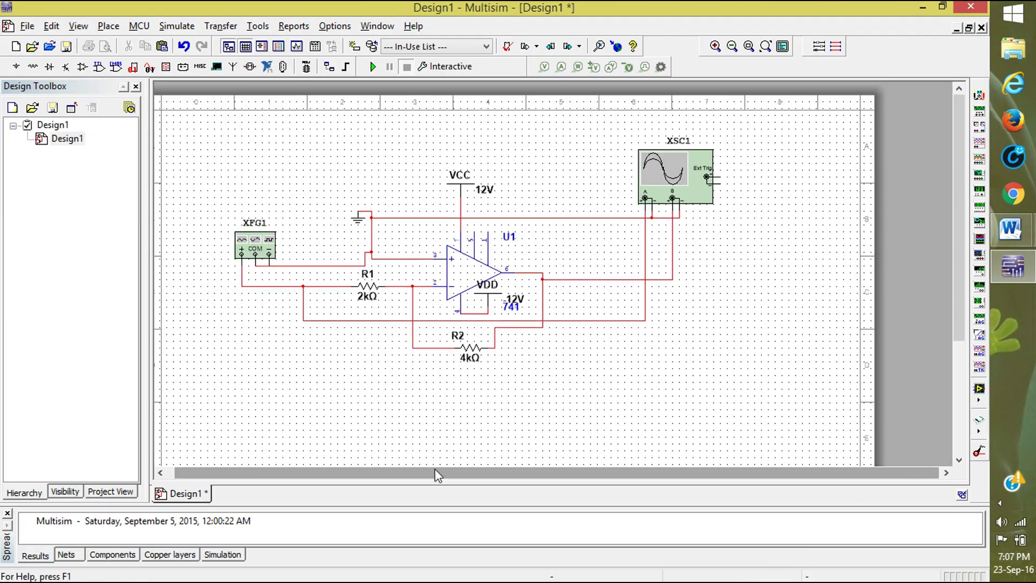
{"action": "scroll", "coordinate": [437, 475], "scroll_direction": "down", "scroll_amount": 1}
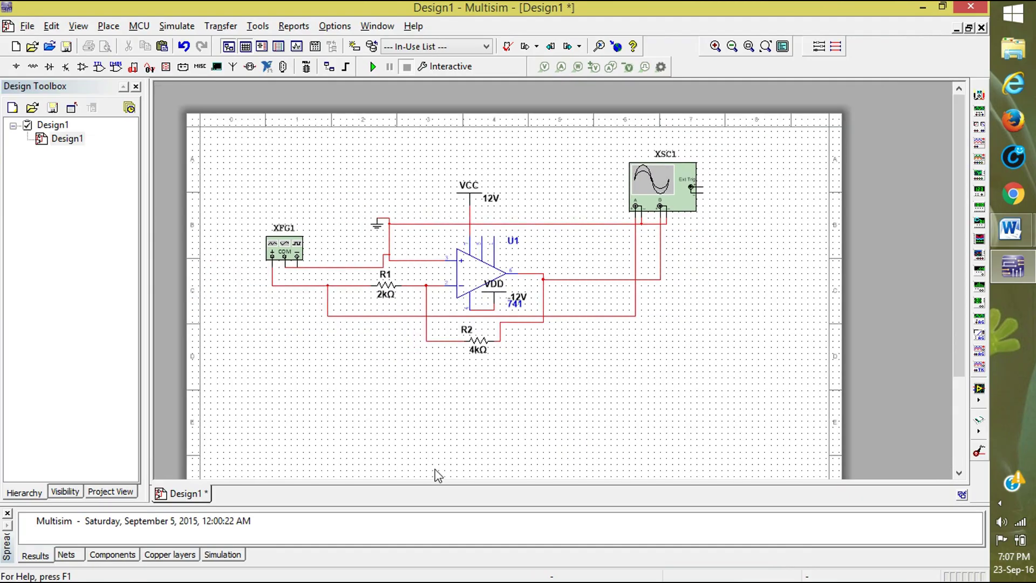
{"action": "left_click", "coordinate": [284, 250]}
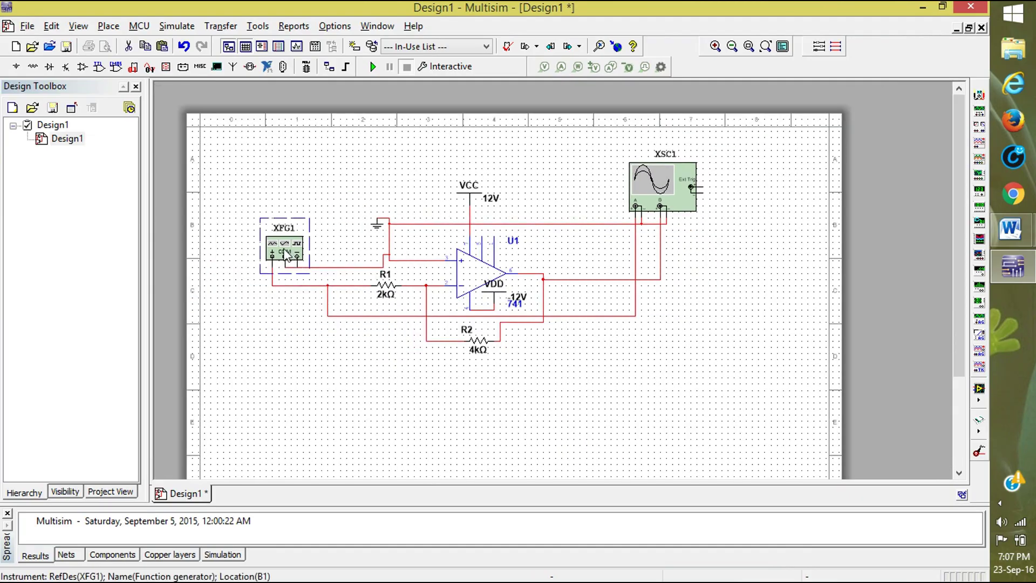
{"action": "double_click", "coordinate": [284, 252]}
{"action": "left_click", "coordinate": [502, 272]}
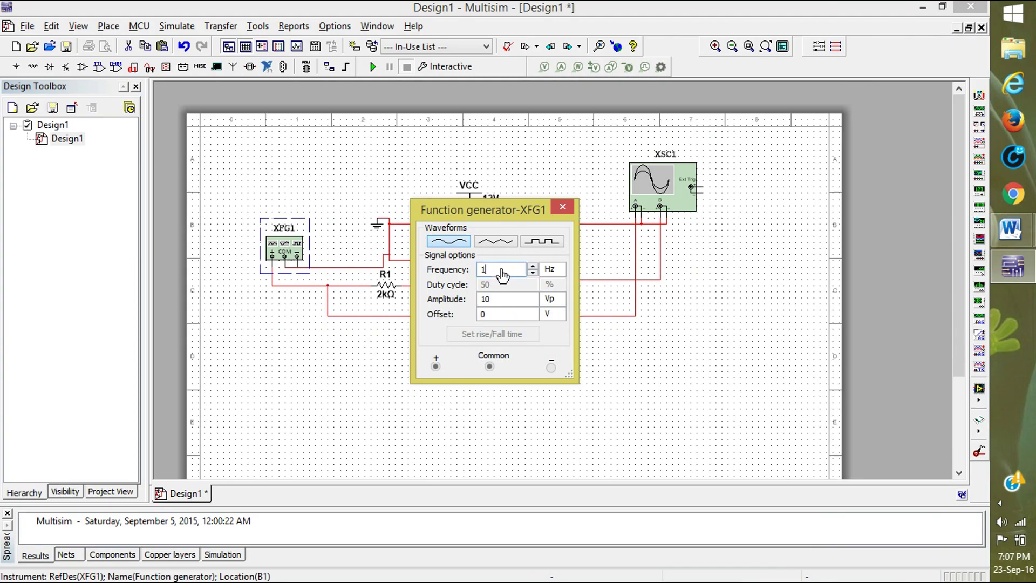
{"action": "left_click", "coordinate": [512, 300]}
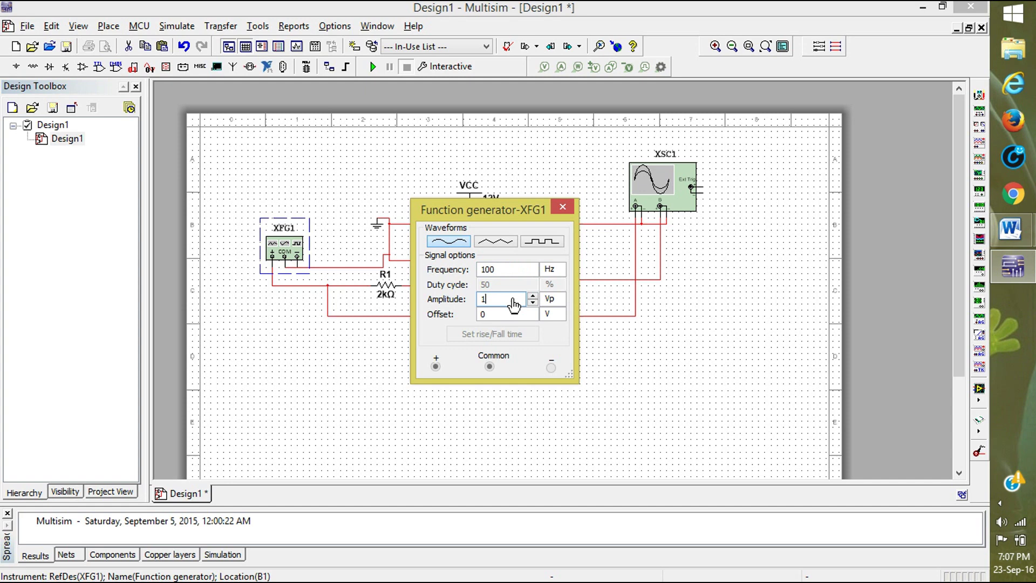
{"action": "left_click", "coordinate": [560, 208]}
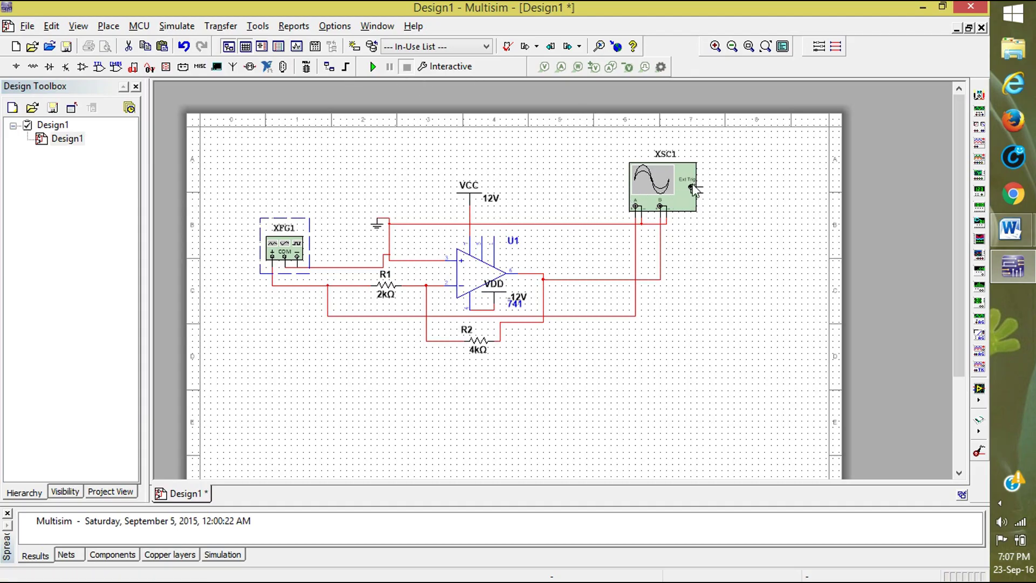
Step: Open oscilloscope XSC1, run the simulation, and give the scope screen a white background
{"action": "double_click", "coordinate": [668, 185]}
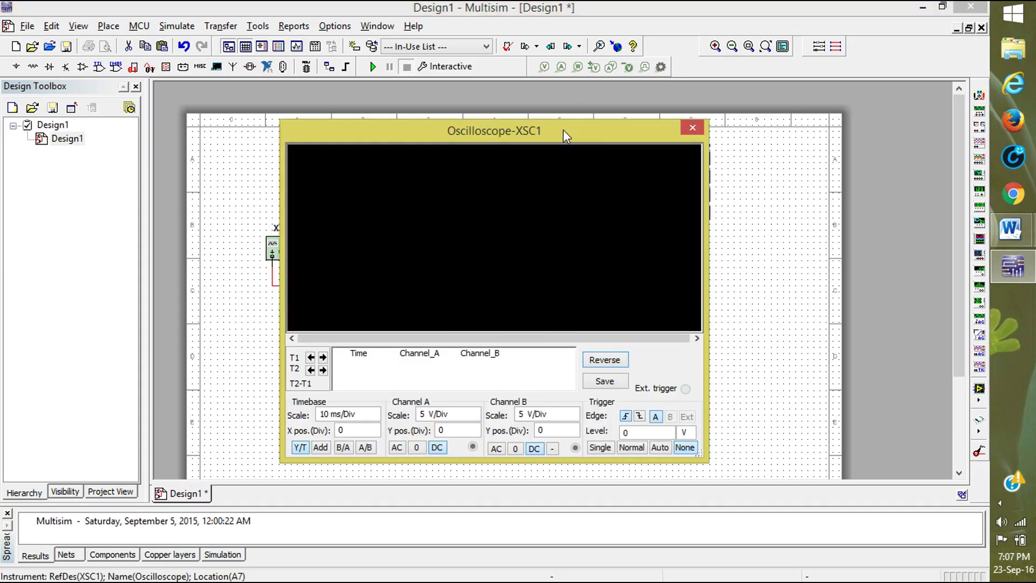
{"action": "left_click_drag", "start_coordinate": [562, 131], "coordinate": [776, 160]}
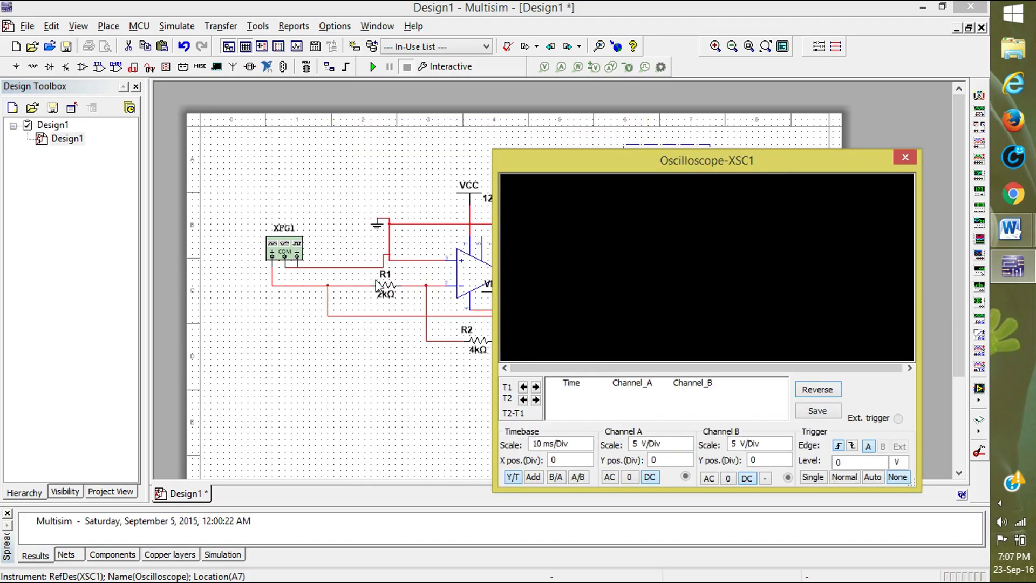
{"action": "left_click", "coordinate": [376, 67]}
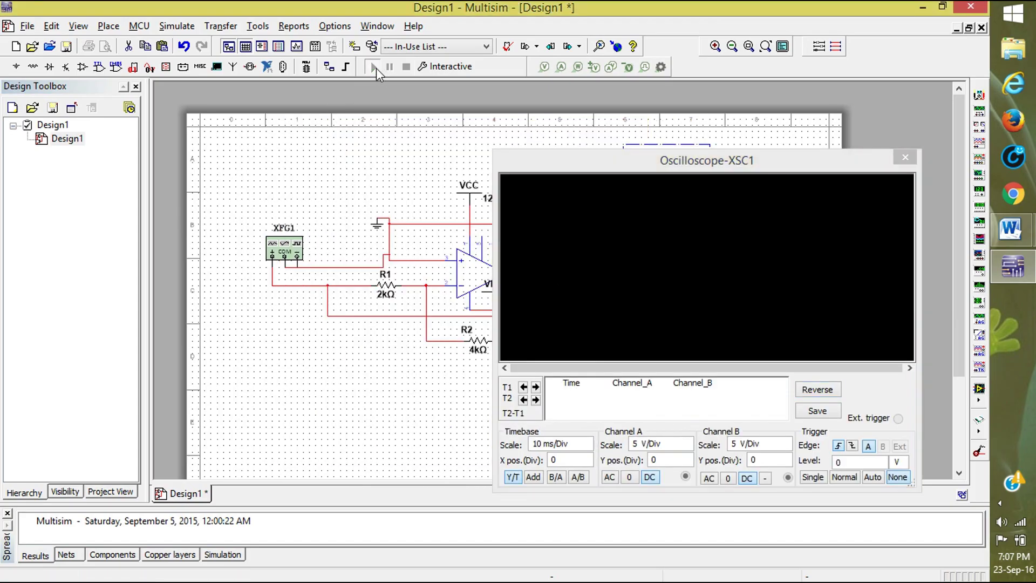
{"action": "left_click_drag", "start_coordinate": [691, 166], "coordinate": [646, 143]}
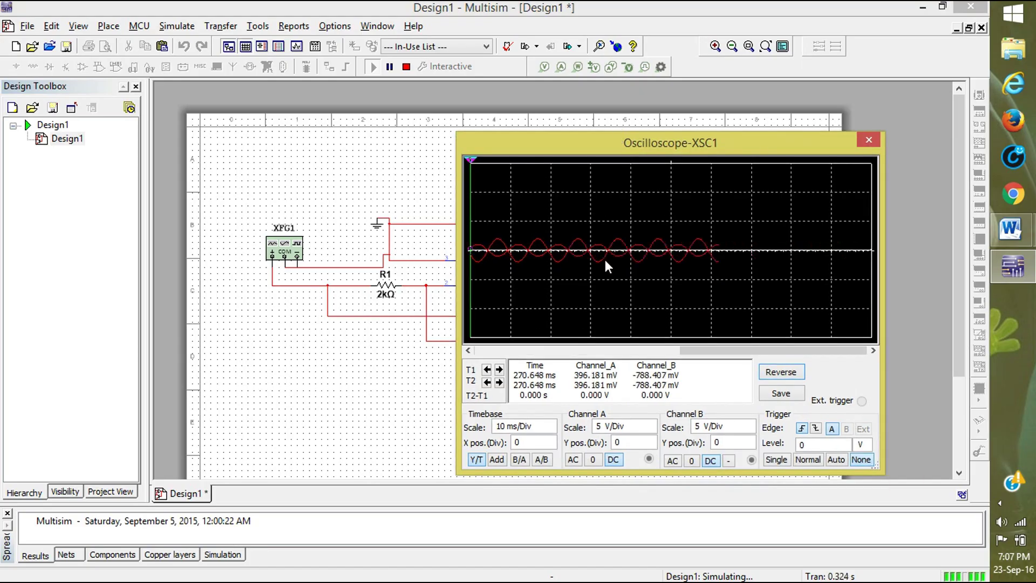
{"action": "left_click", "coordinate": [774, 373]}
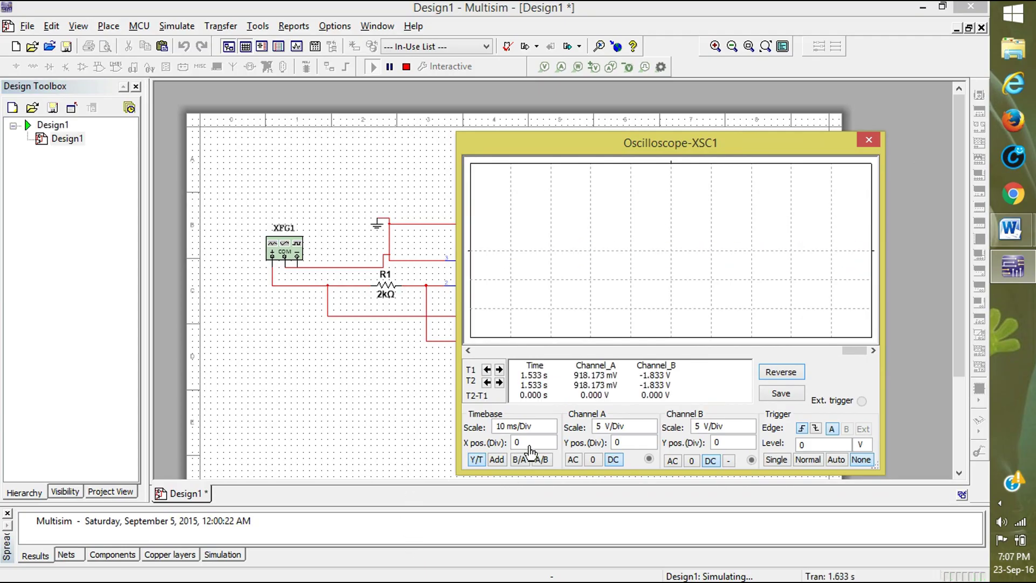
Step: Set channel A and channel B scales to 1 V/Div, then stop the simulation
{"action": "left_click", "coordinate": [524, 427]}
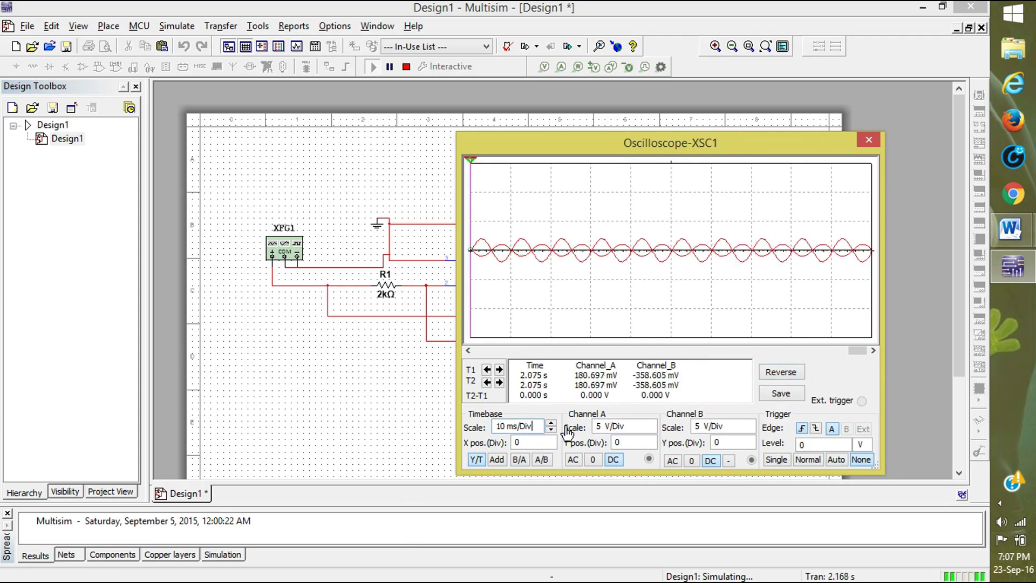
{"action": "left_click", "coordinate": [631, 427]}
{"action": "left_click", "coordinate": [652, 424]}
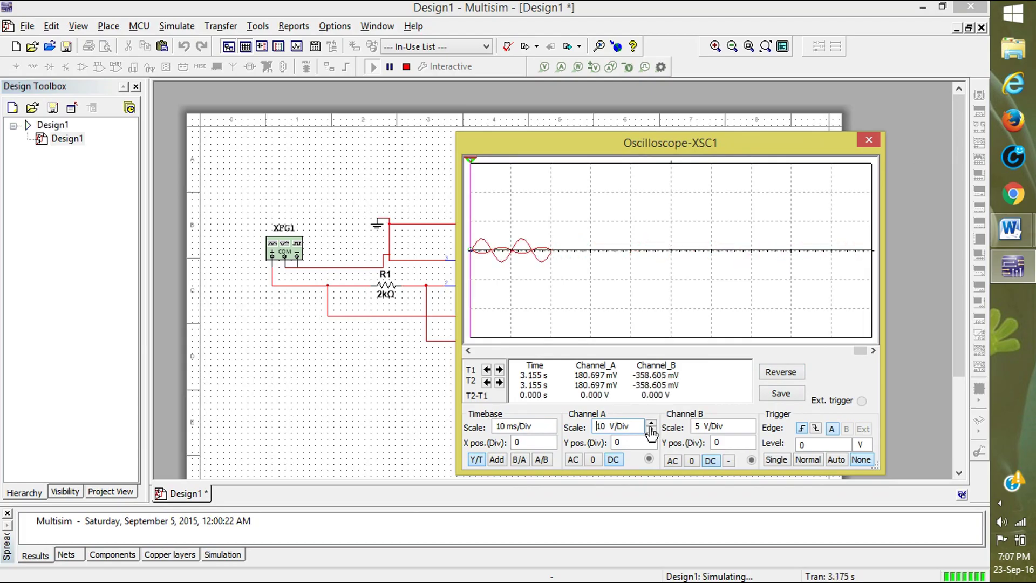
{"action": "left_click", "coordinate": [652, 431]}
{"action": "left_click", "coordinate": [651, 430]}
{"action": "left_click", "coordinate": [651, 431]}
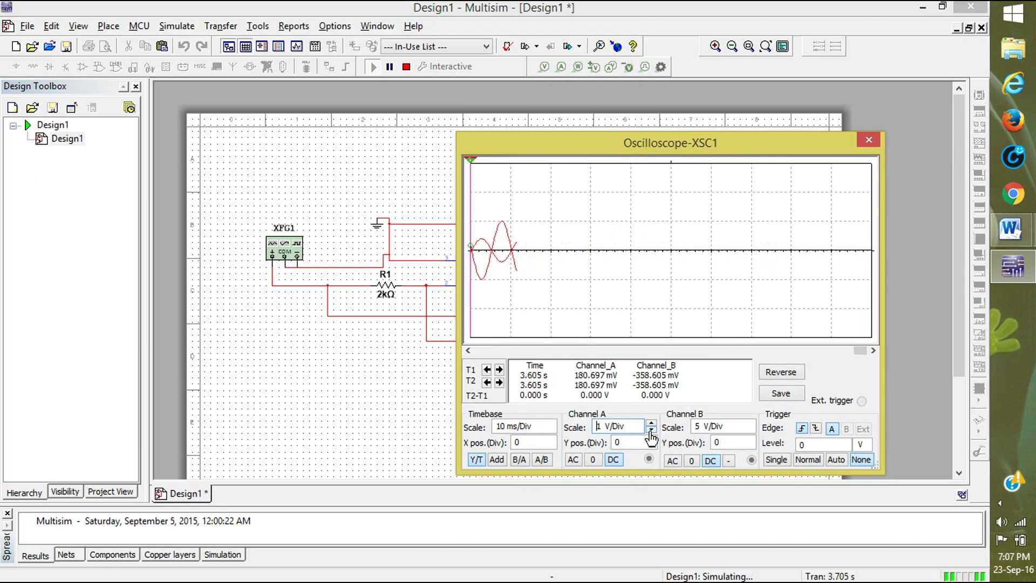
{"action": "left_click", "coordinate": [750, 430]}
{"action": "left_click", "coordinate": [751, 431]}
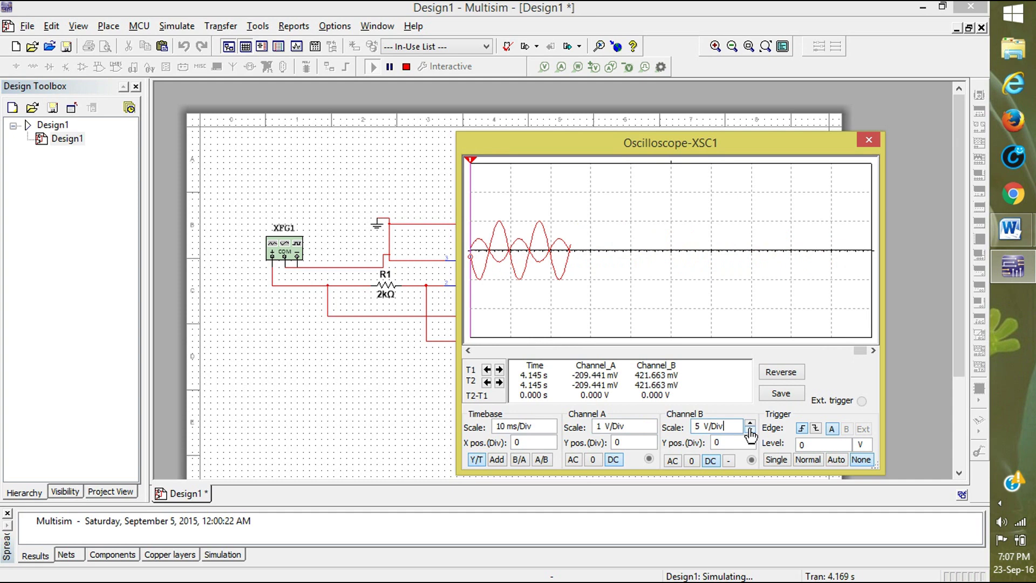
{"action": "left_click", "coordinate": [750, 430]}
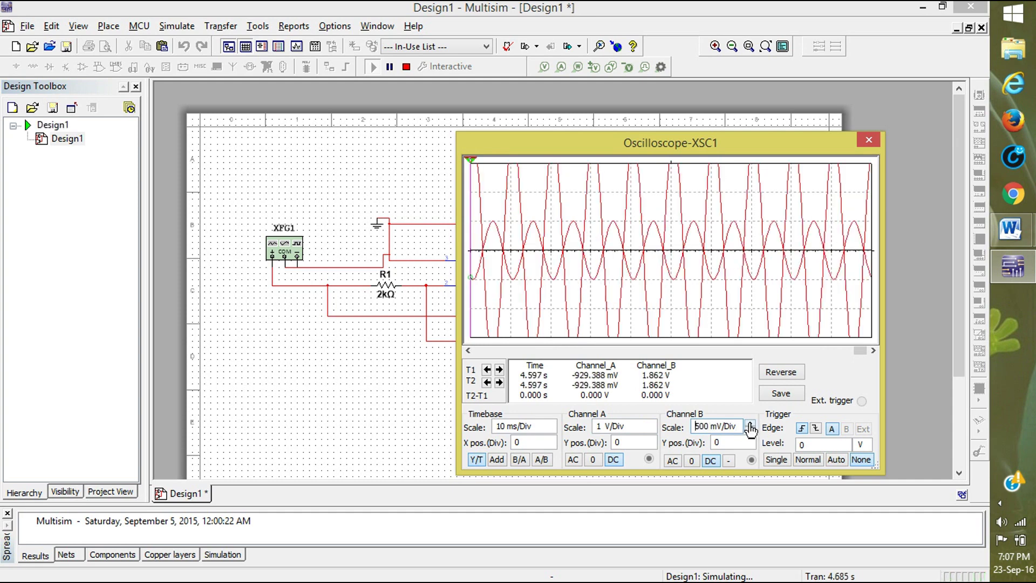
{"action": "left_click", "coordinate": [751, 424]}
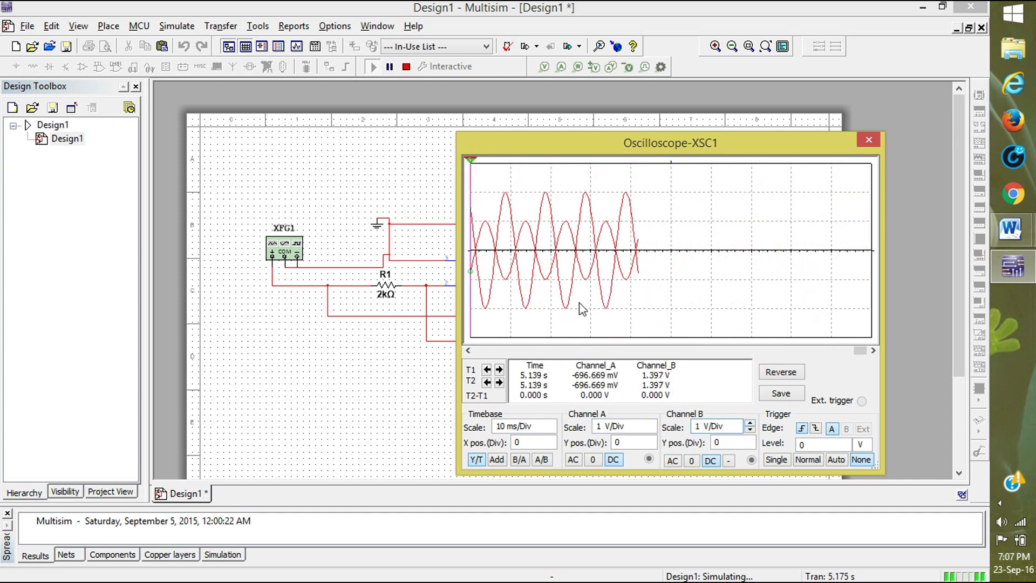
{"action": "left_click", "coordinate": [402, 69]}
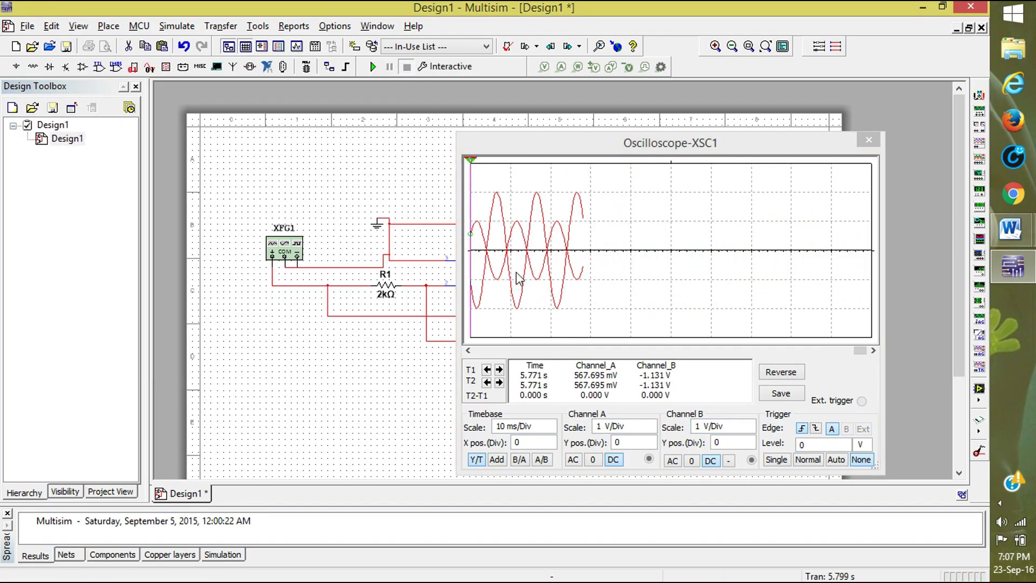
{"action": "left_click_drag", "start_coordinate": [613, 143], "coordinate": [279, 154]}
Step: Change the net color of the wire into channel B to blue in its net properties
{"action": "left_click", "coordinate": [671, 257]}
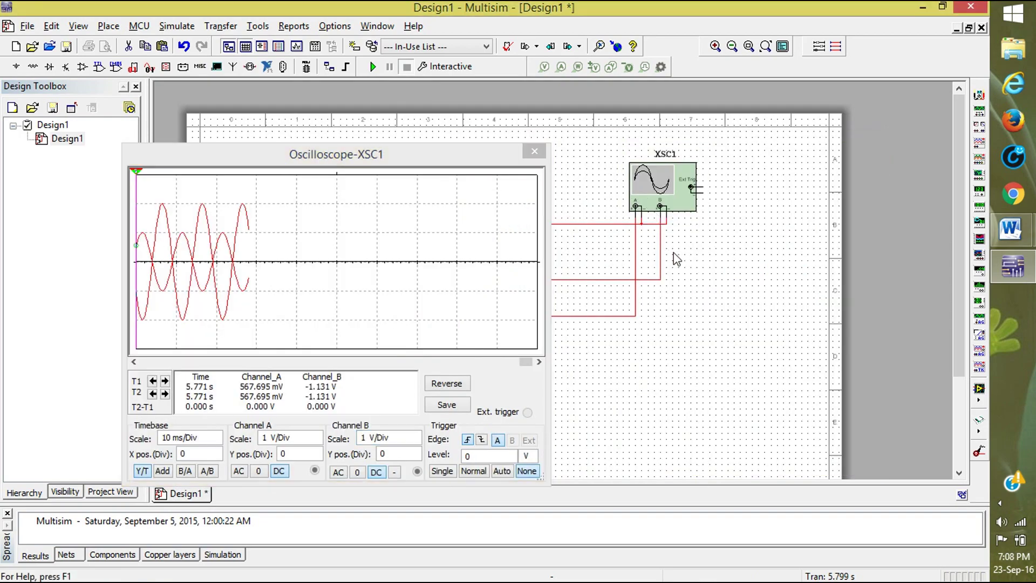
{"action": "left_click", "coordinate": [661, 250]}
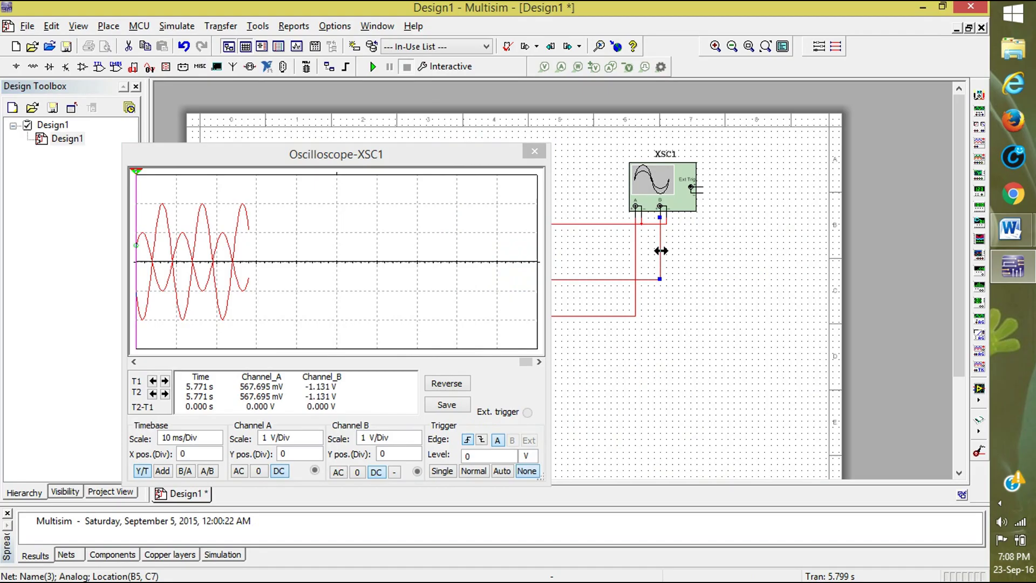
{"action": "right_click", "coordinate": [661, 250]}
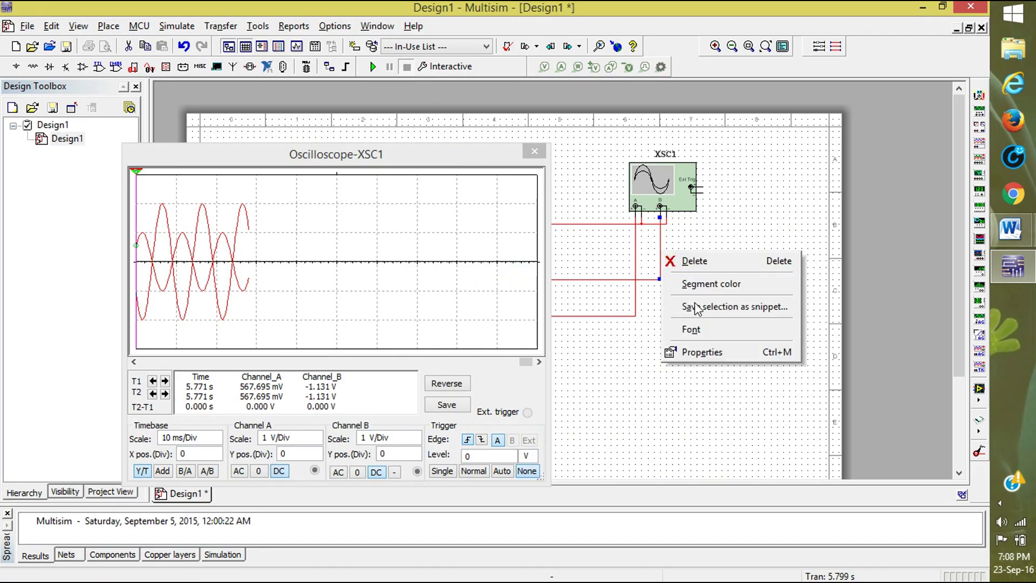
{"action": "left_click", "coordinate": [707, 352]}
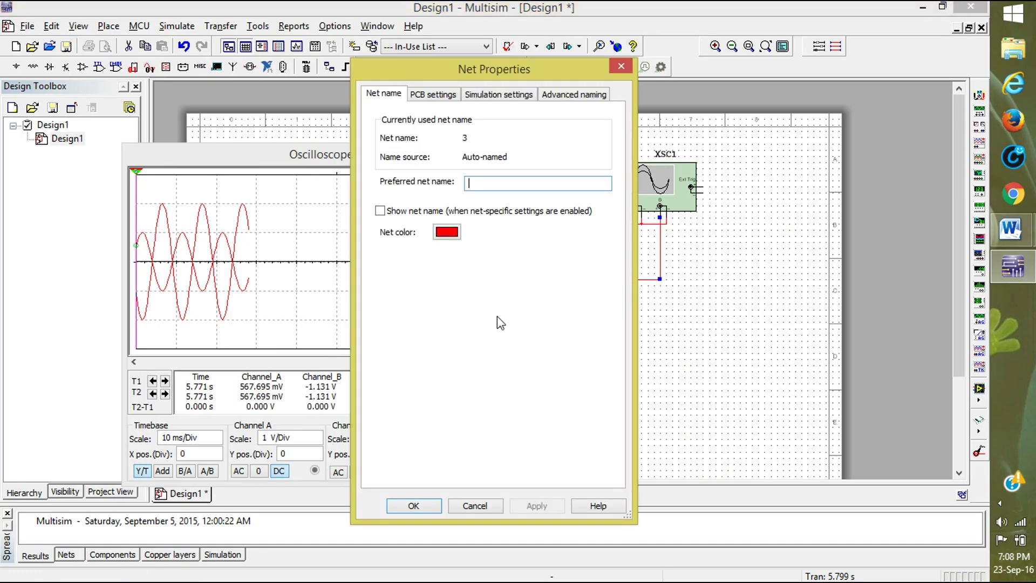
{"action": "left_click", "coordinate": [446, 234]}
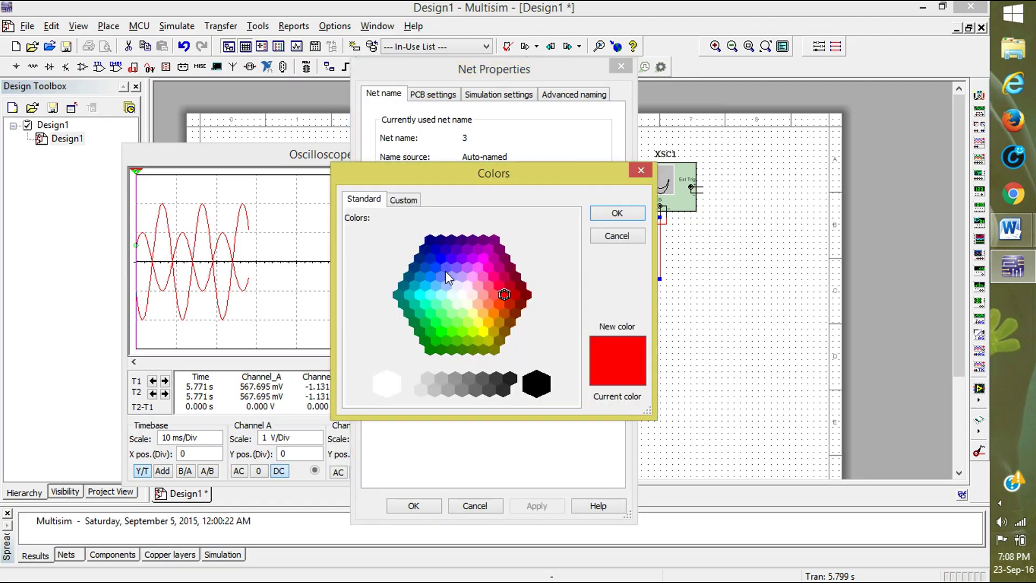
{"action": "left_click", "coordinate": [440, 258]}
{"action": "left_click", "coordinate": [630, 212]}
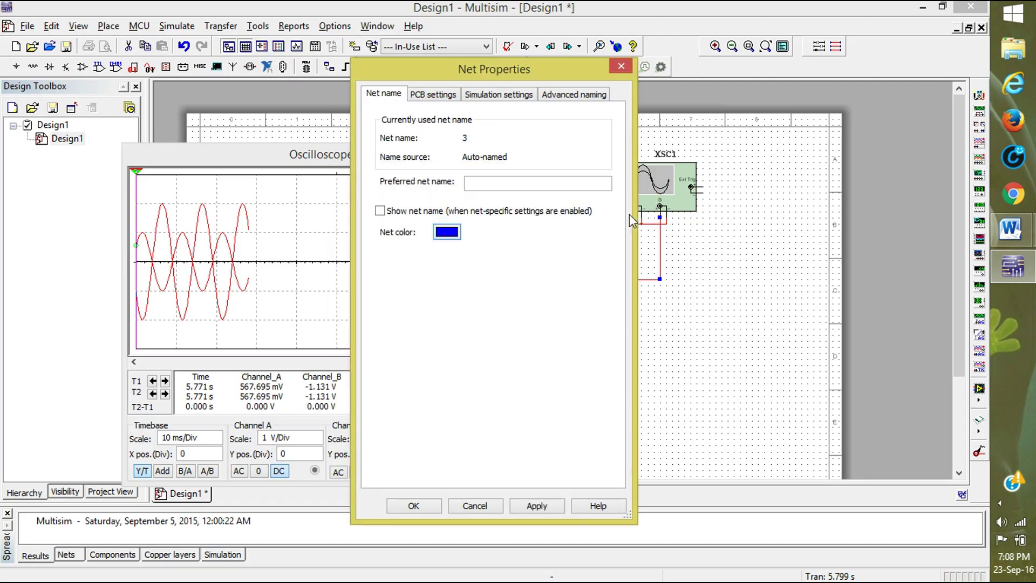
{"action": "left_click", "coordinate": [530, 504]}
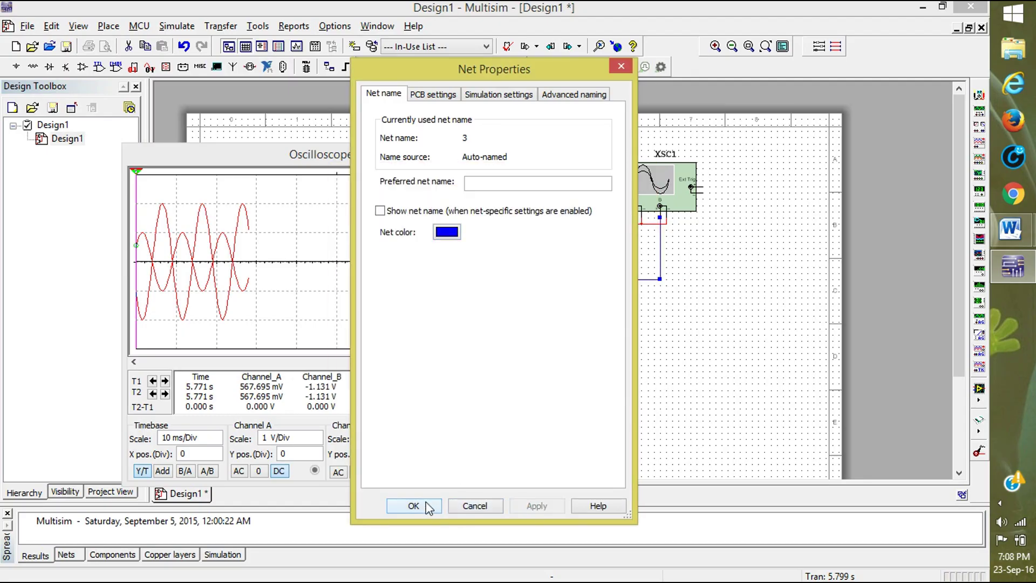
{"action": "left_click", "coordinate": [422, 500]}
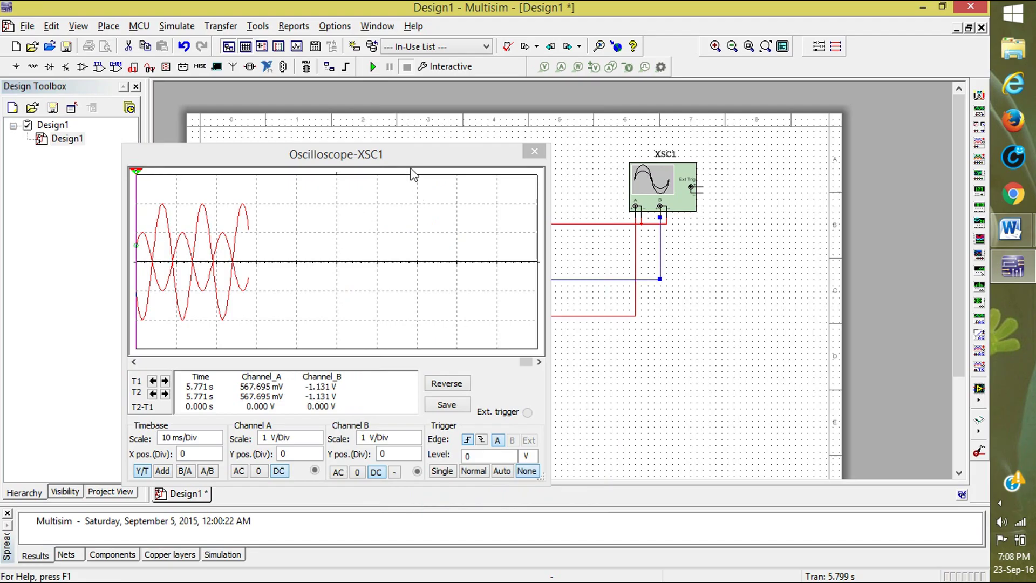
Step: Move the scope window right, then run, stop and rerun the simulation to redraw both traces
{"action": "left_click_drag", "start_coordinate": [412, 161], "coordinate": [743, 111]}
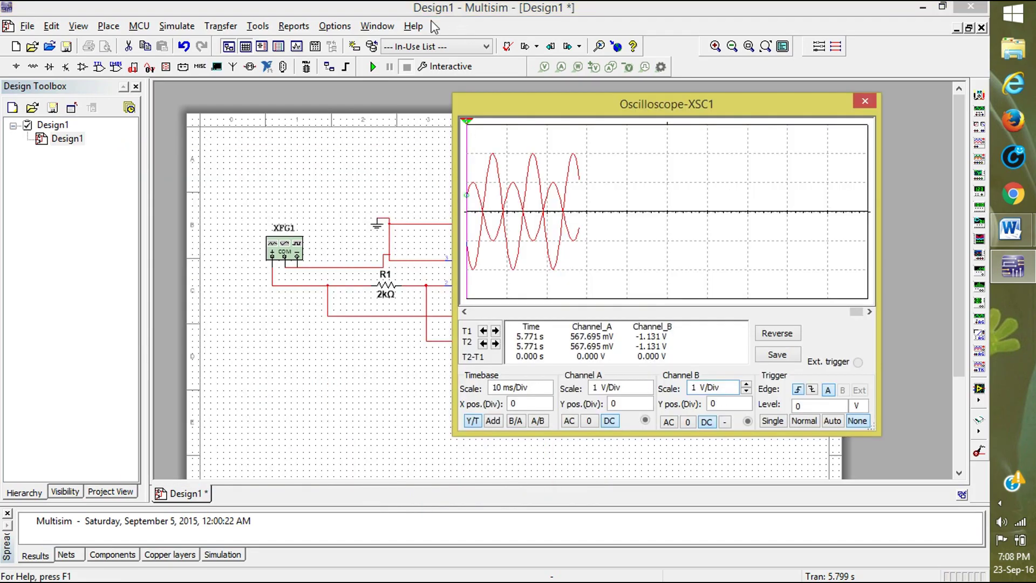
{"action": "left_click", "coordinate": [378, 66]}
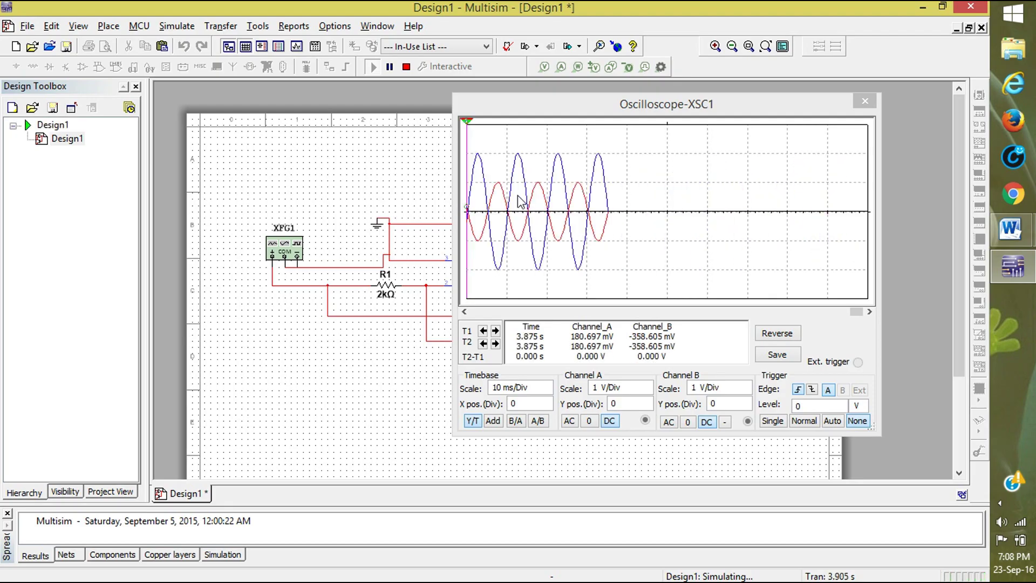
{"action": "left_click", "coordinate": [406, 67]}
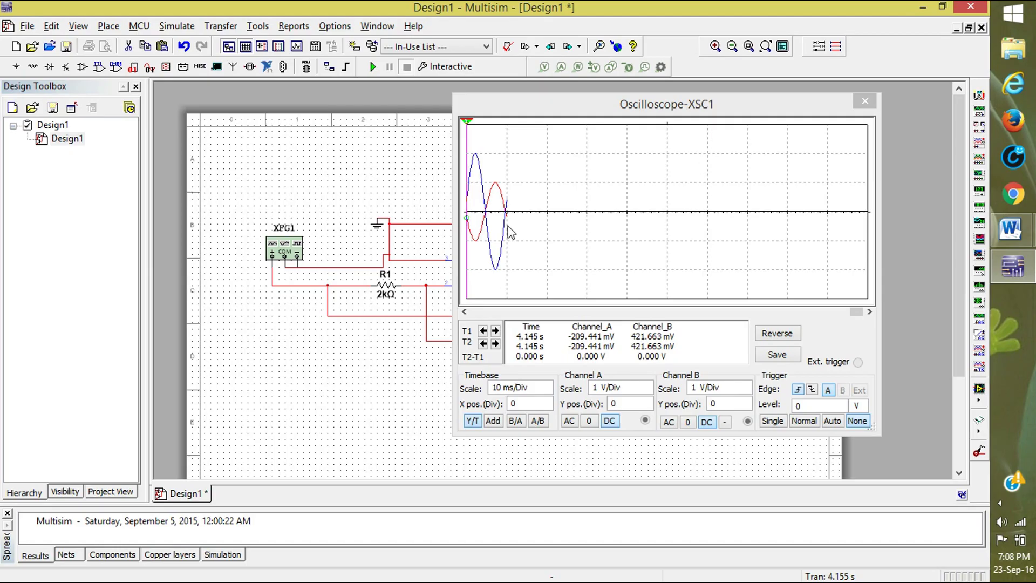
{"action": "left_click", "coordinate": [373, 67]}
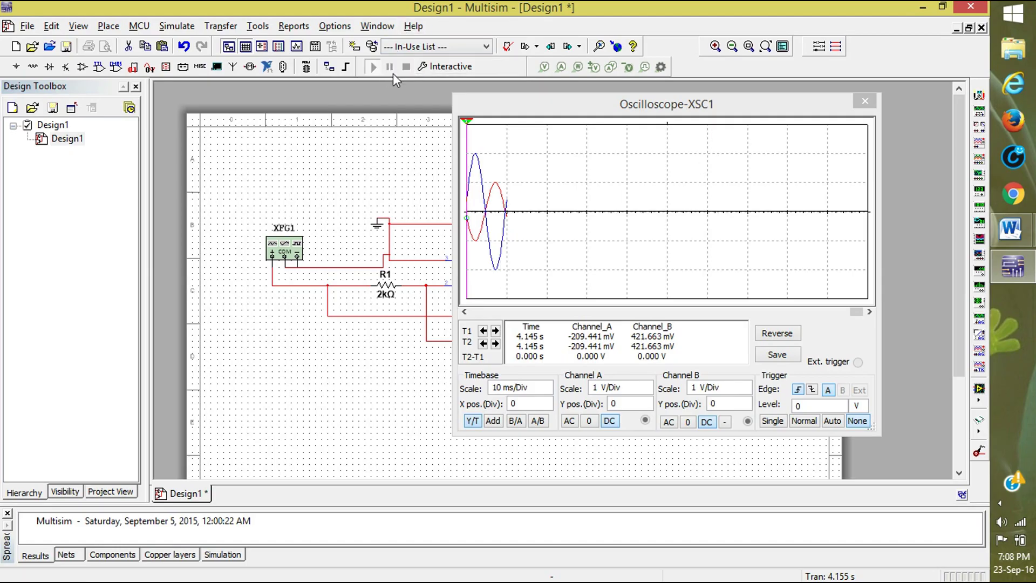